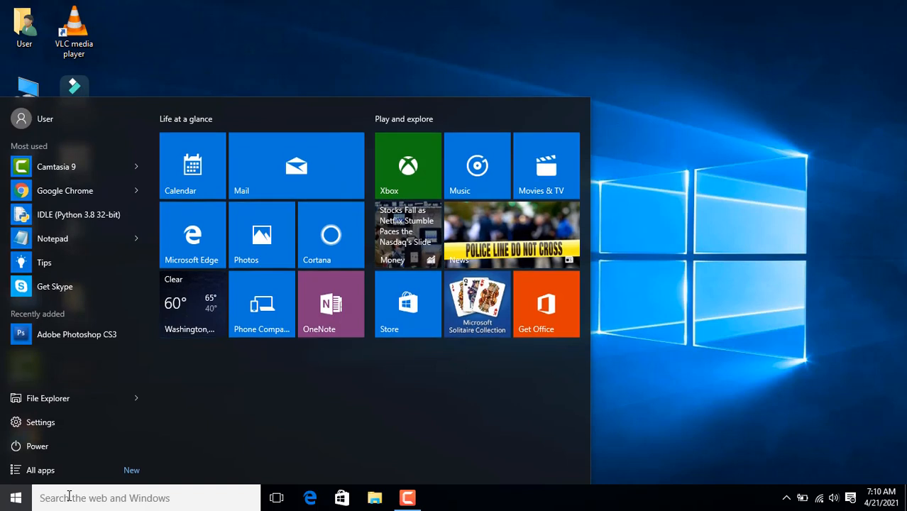
Launch Microsoft Office Excel 2007 and enter the label "Loan Amount" in cell B3 of the blank workbook.
type("exce")
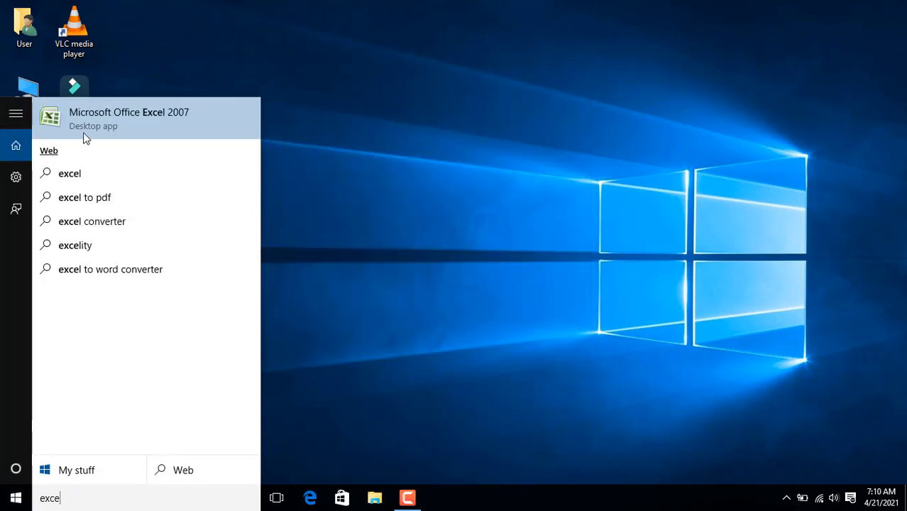
left_click(97, 120)
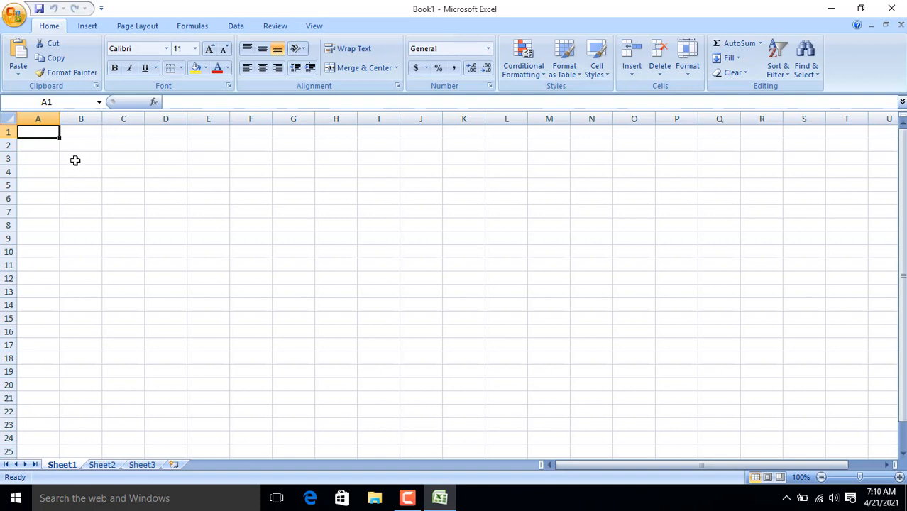
left_click(75, 160)
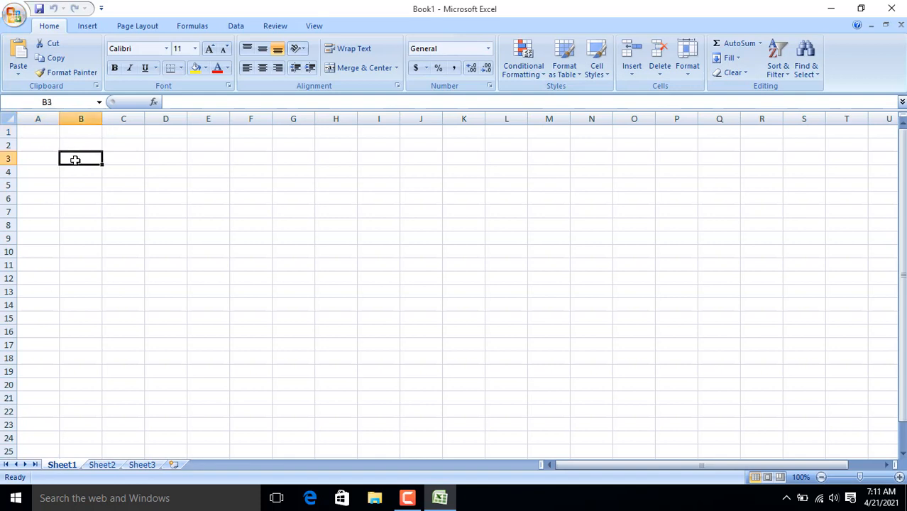
type("LoanA")
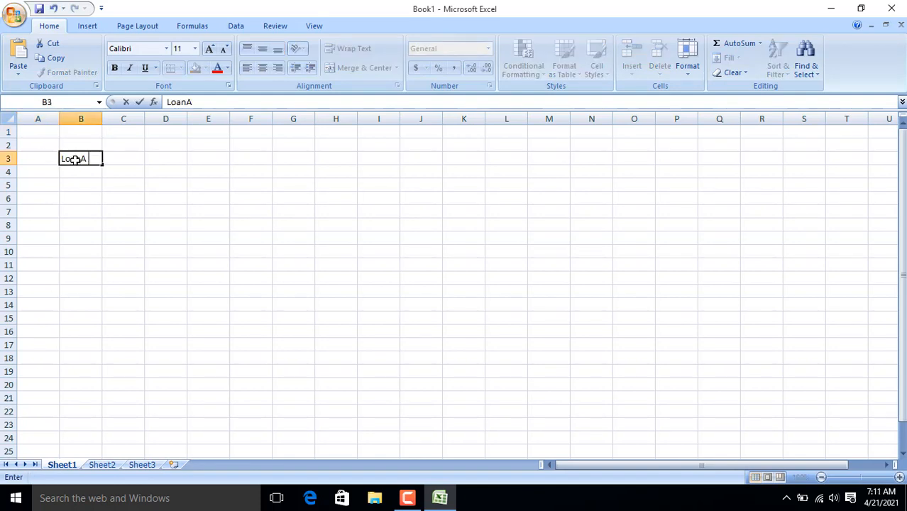
key("BackSpace")
type("Amount")
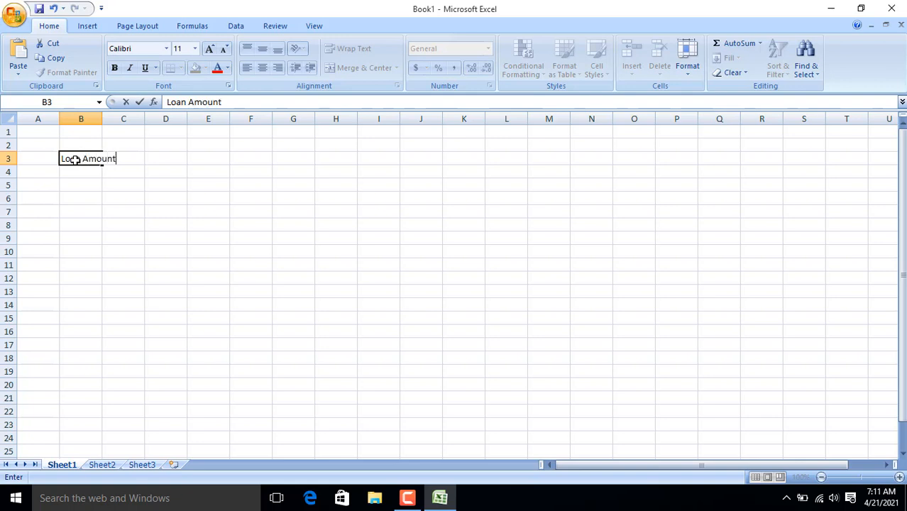
key("Tab")
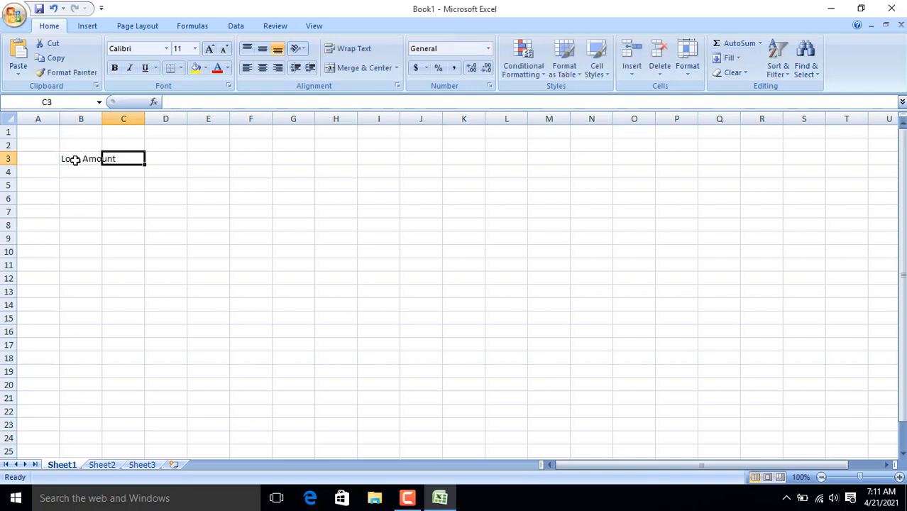
Auto-fit column B to its label and enter 200000 as the loan amount in cell C3.
left_click(216, 175)
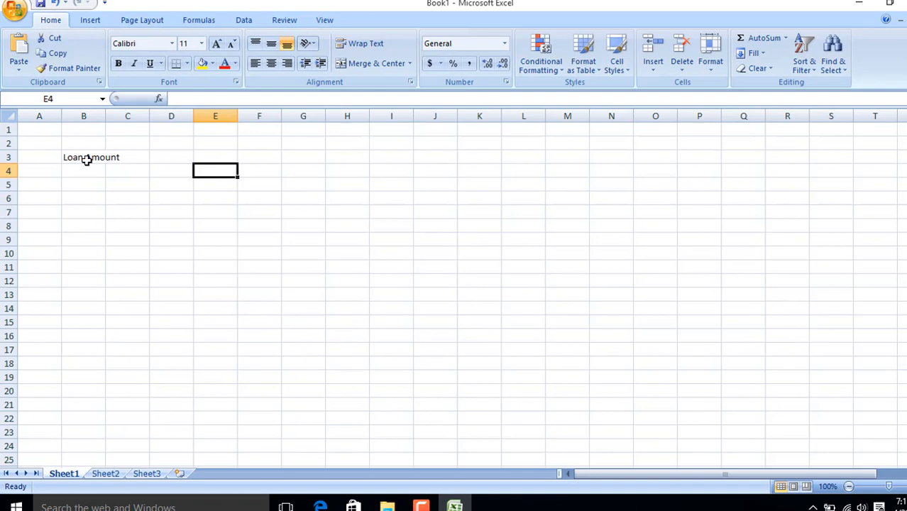
left_click(86, 160)
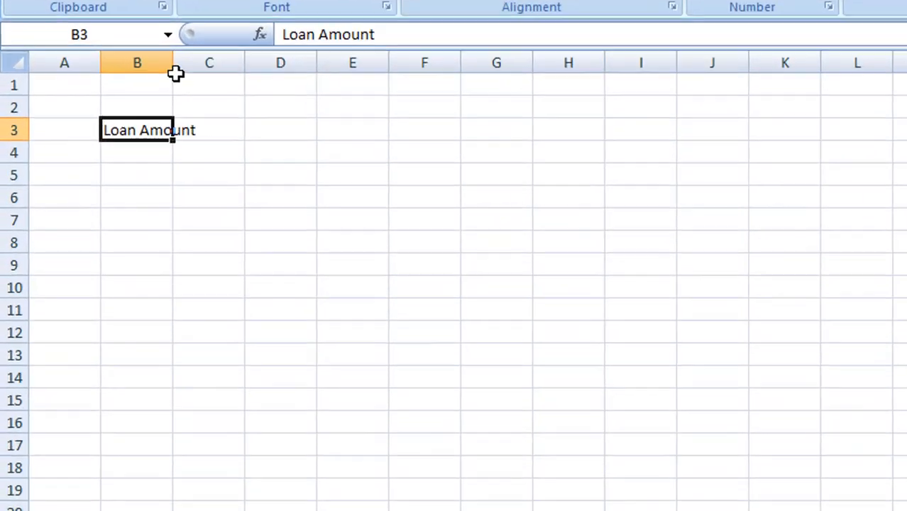
double_click(105, 116)
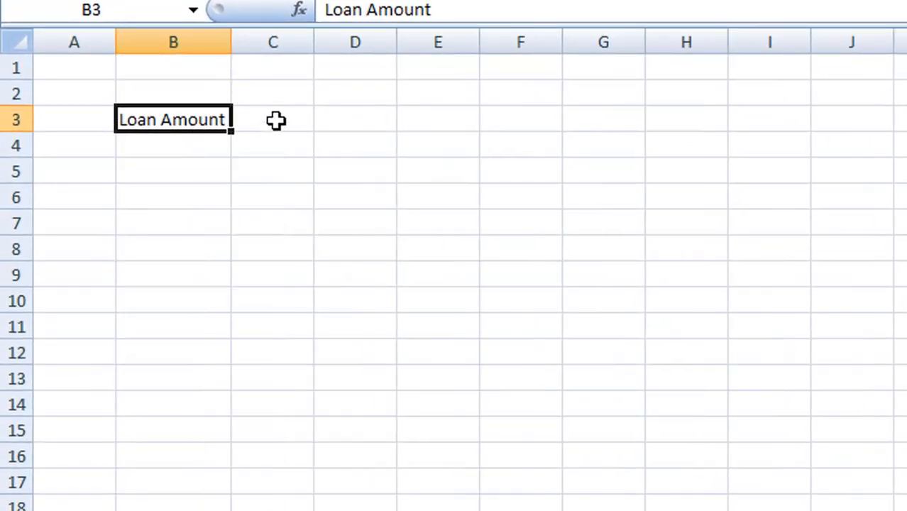
left_click(275, 120)
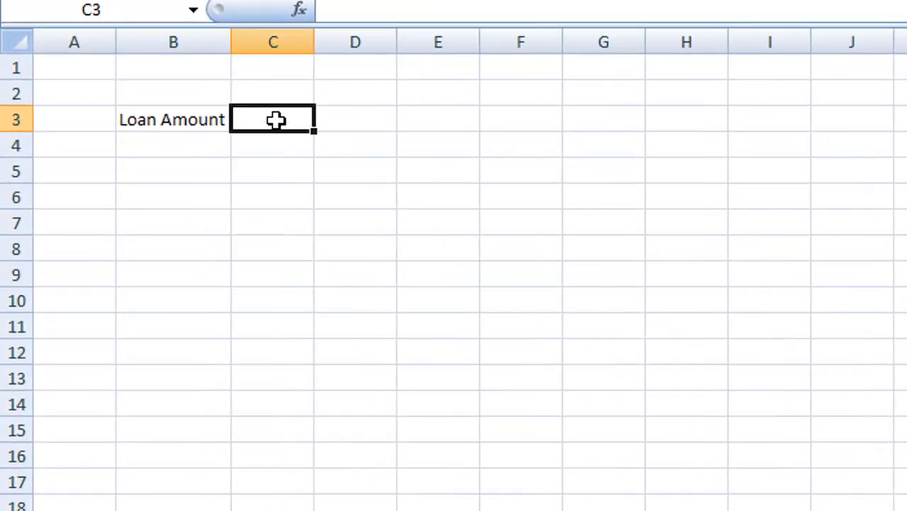
type("200000")
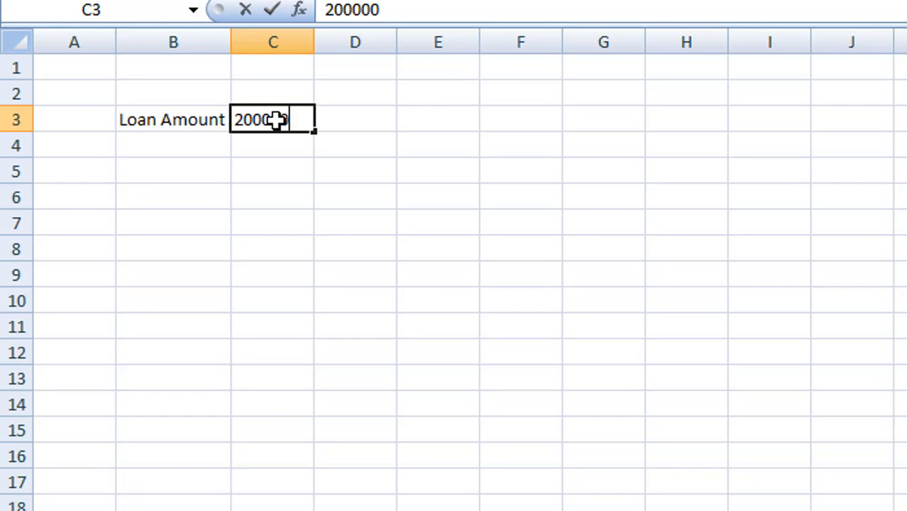
key("Return")
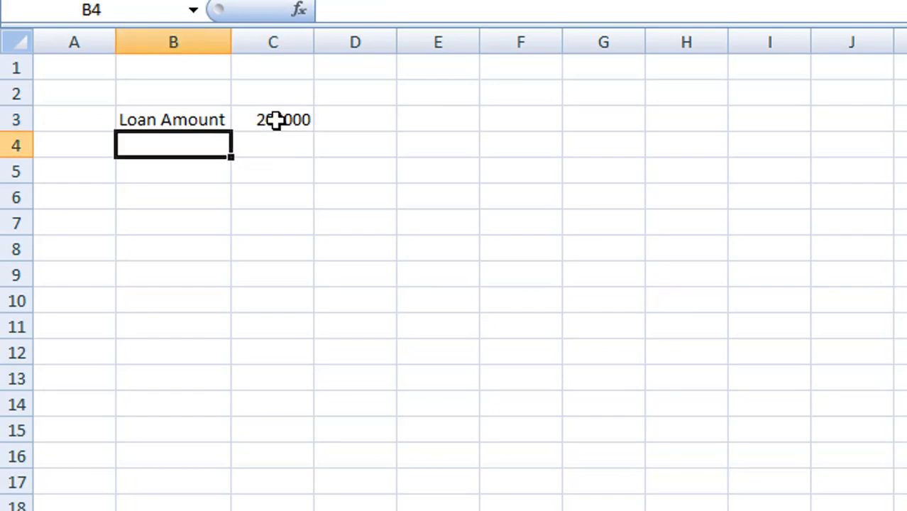
Add the label "Rate" in cell B4 with the value 6% in C4.
type("Rate")
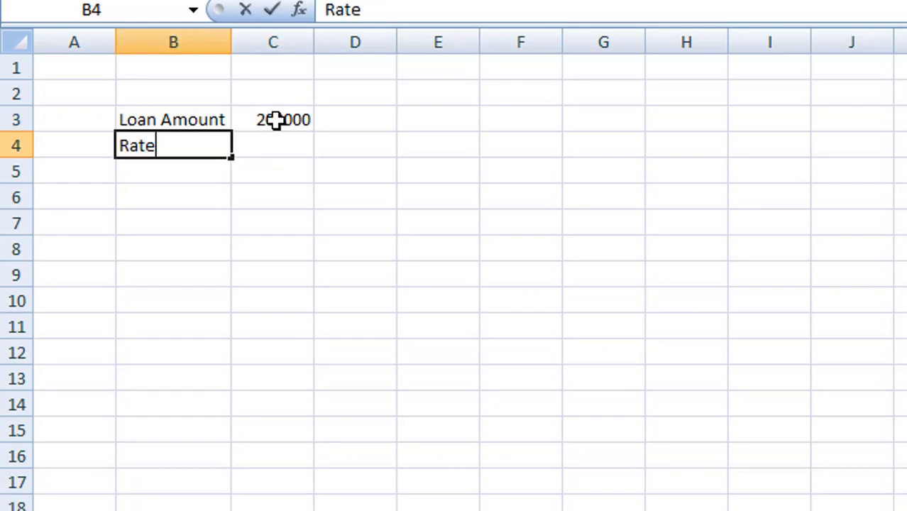
key("Tab")
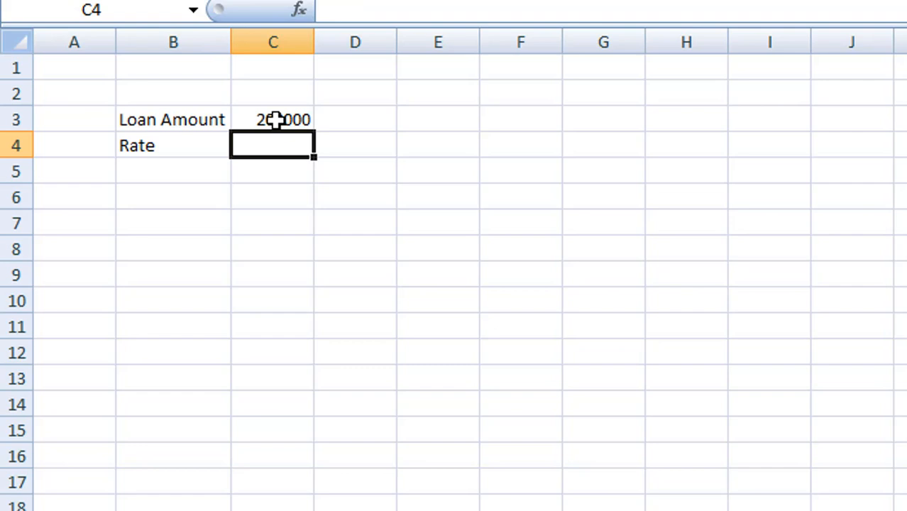
type("6%")
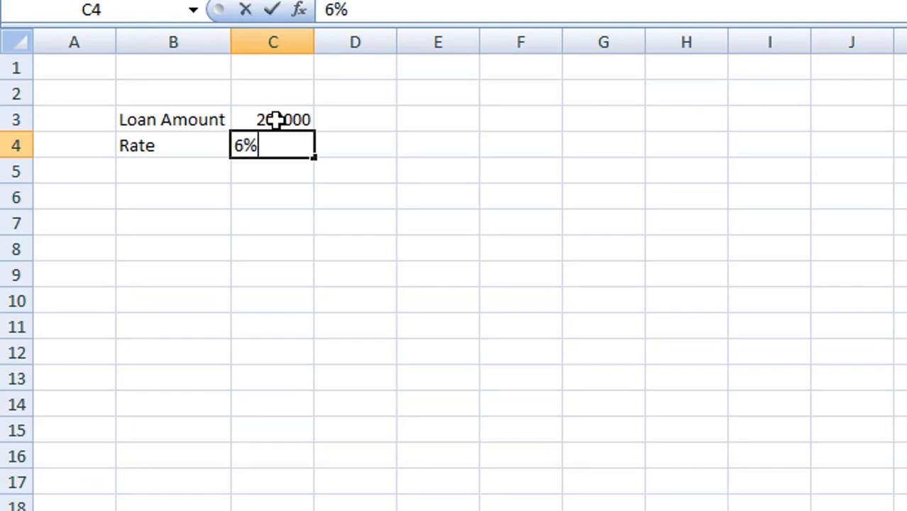
key("Return")
Add the label "Time" in cell B5 with the value 36 in C5.
key("Left")
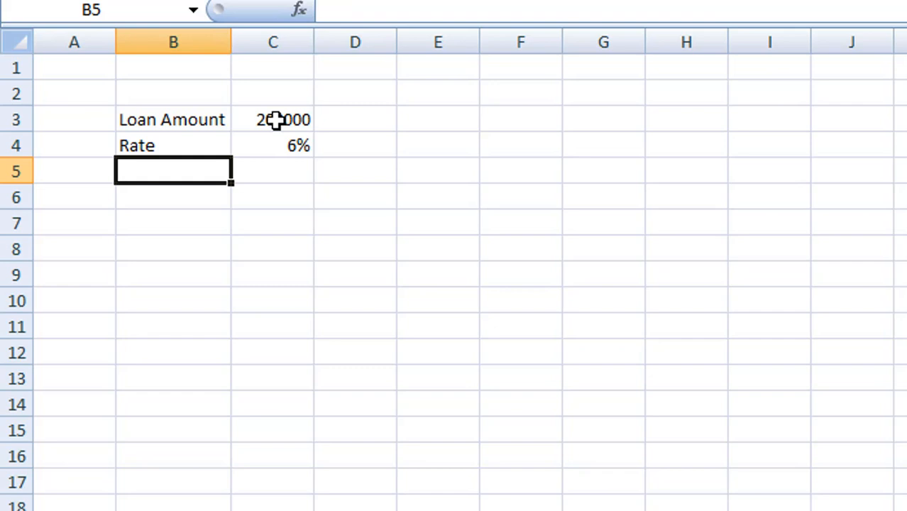
type("Time")
key("Tab")
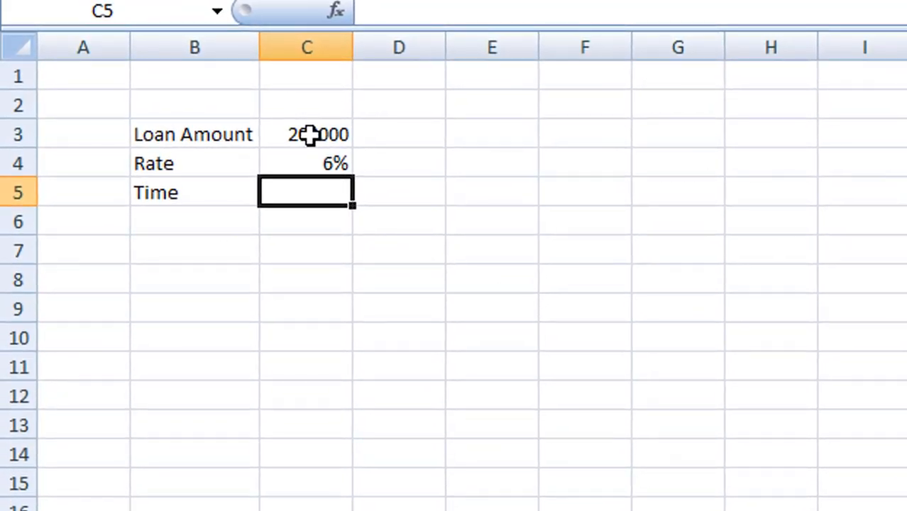
type("12")
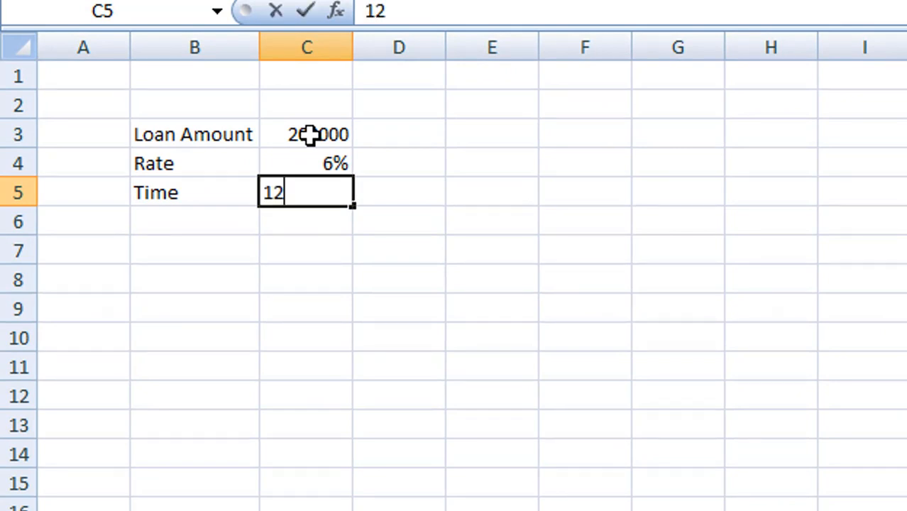
key("BackSpace")
key("BackSpace")
type("24")
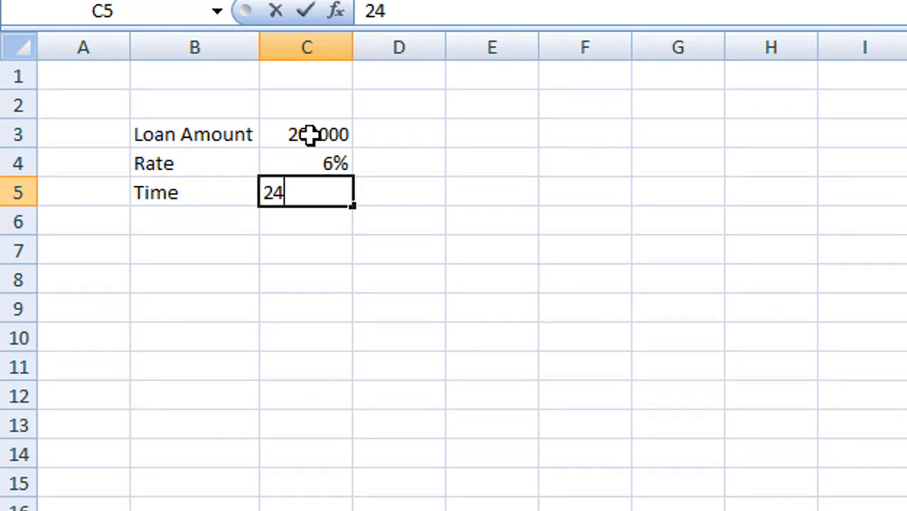
key("BackSpace")
key("BackSpace")
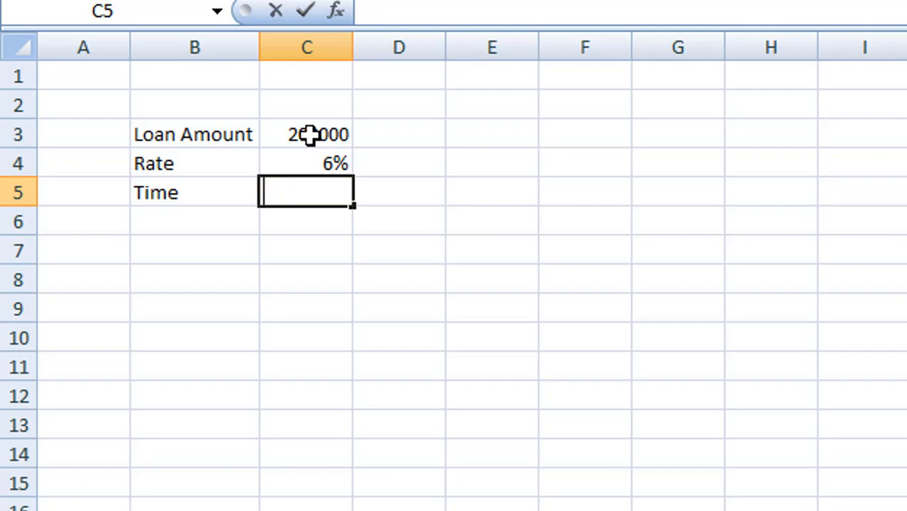
type("36")
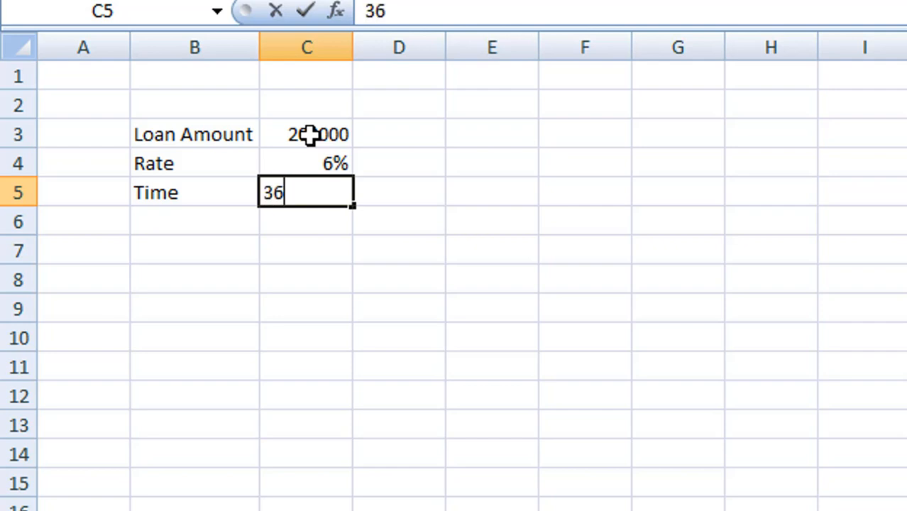
left_click(296, 223)
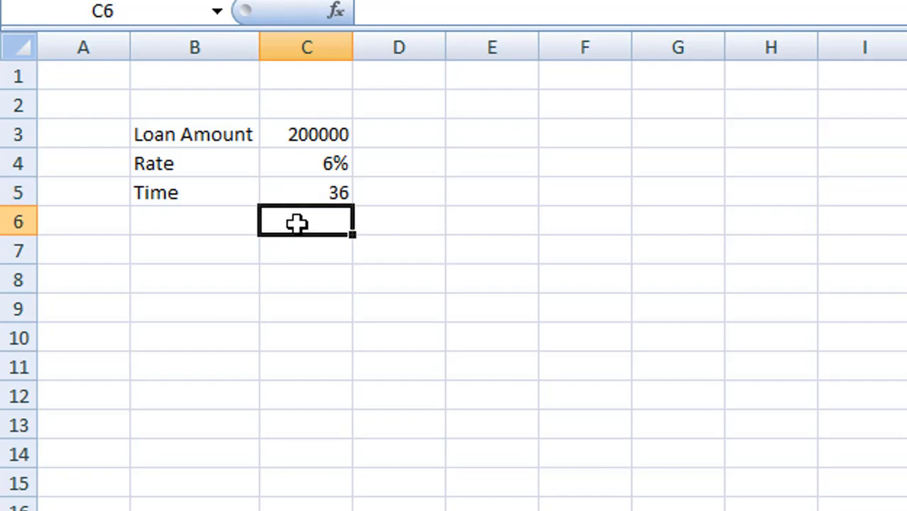
Add the label "Rate Per Month" in cell B6 and calculate it in C6 with the formula =C4/12.
left_click(198, 227)
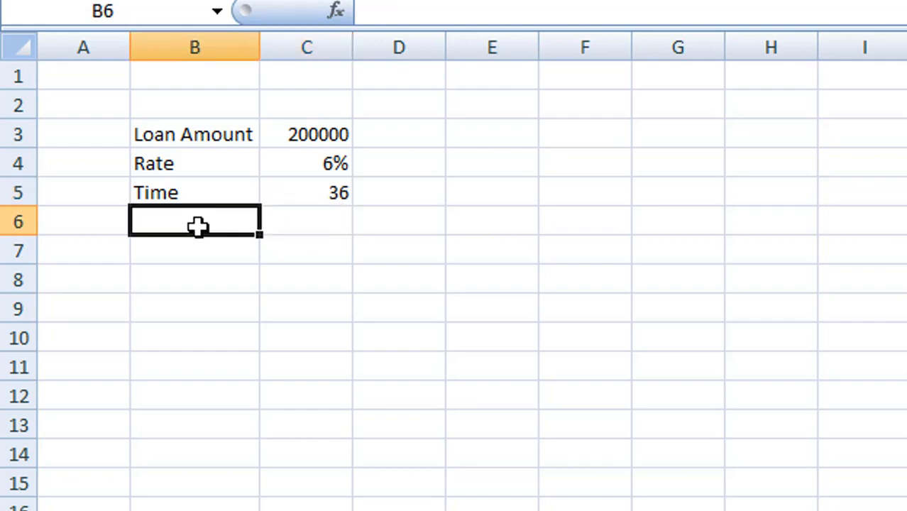
type("Rate ")
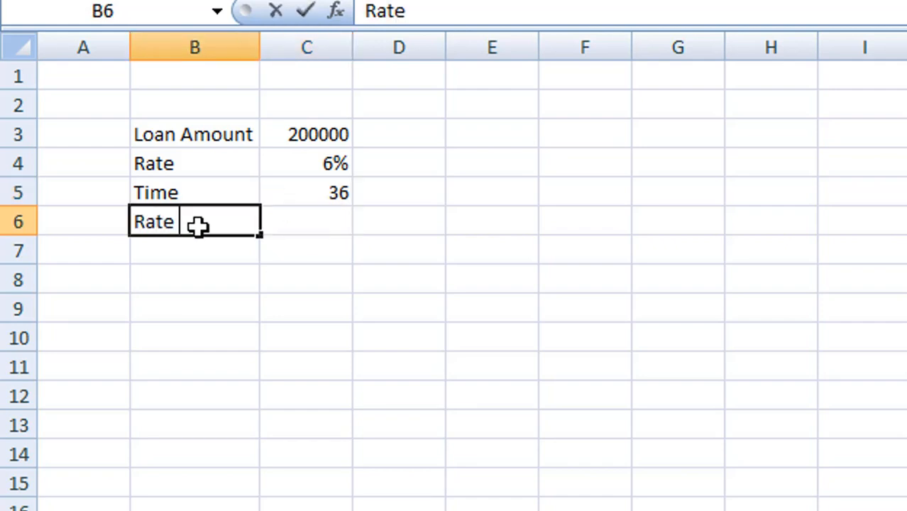
type("Per Month")
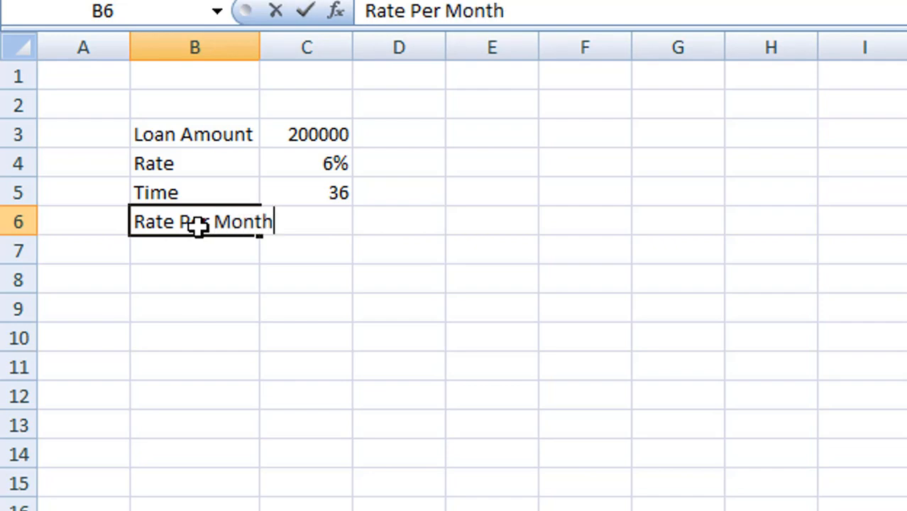
key("Tab")
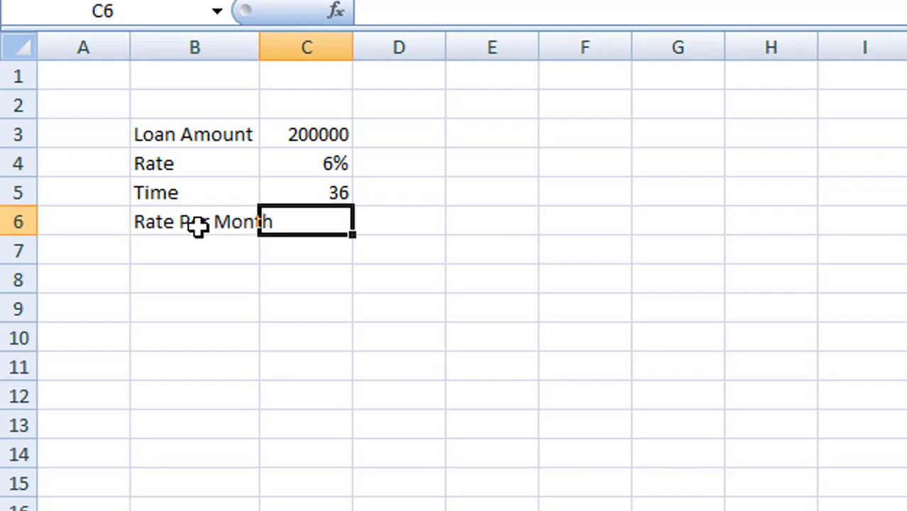
type("=")
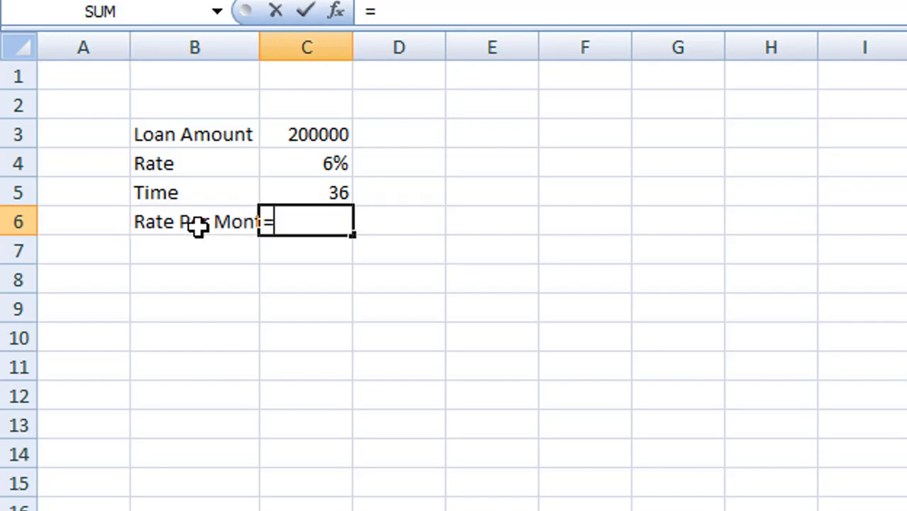
left_click(298, 159)
type("/12")
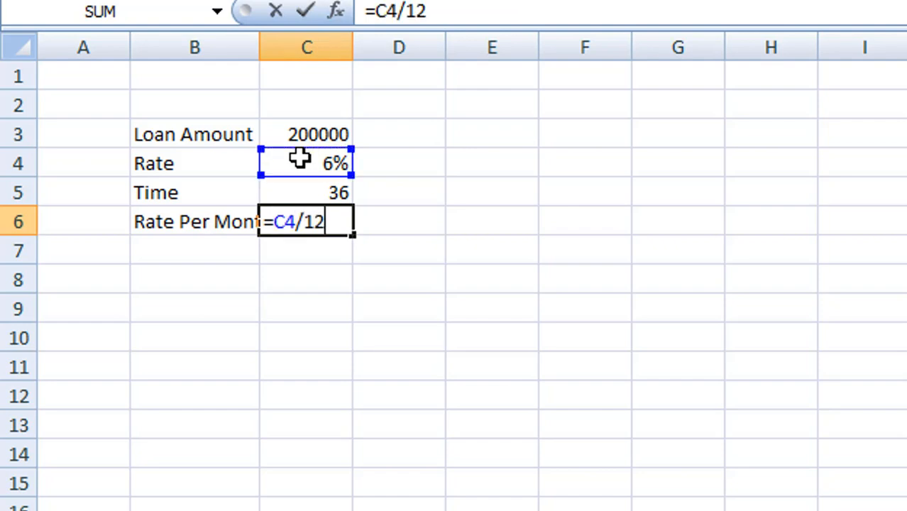
key("Return")
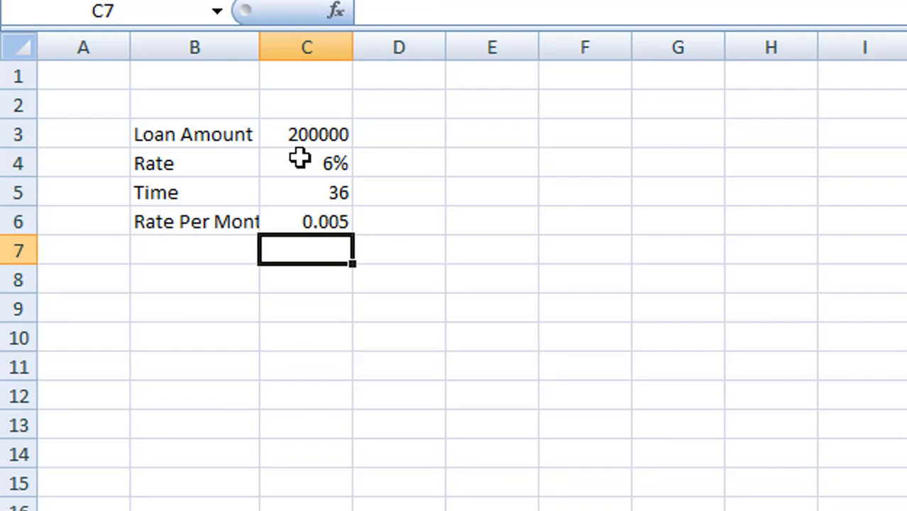
Enter the label "EMI" in cell B8, leaving row 7 blank.
key("Down")
key("Left")
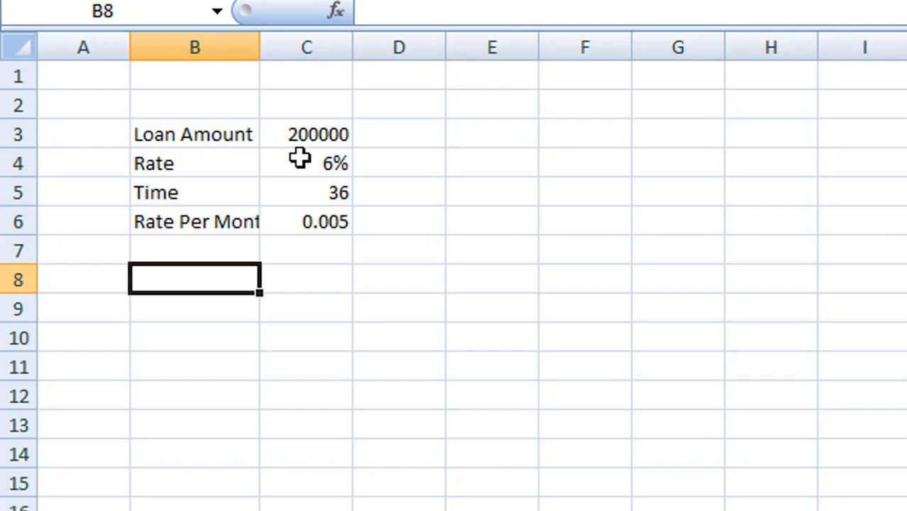
type("EMI")
key("Tab")
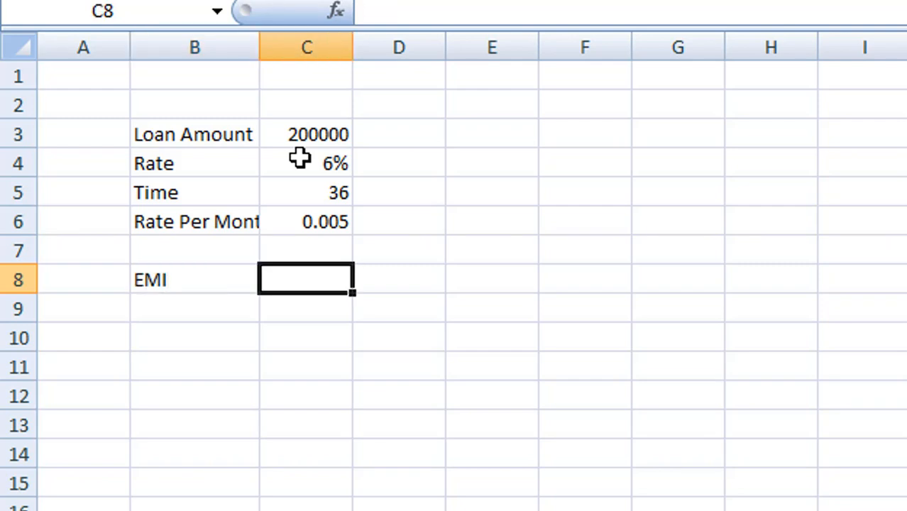
Calculate the EMI in cell C8 with the formula =PMT(C6,C5,C3).
type("=P")
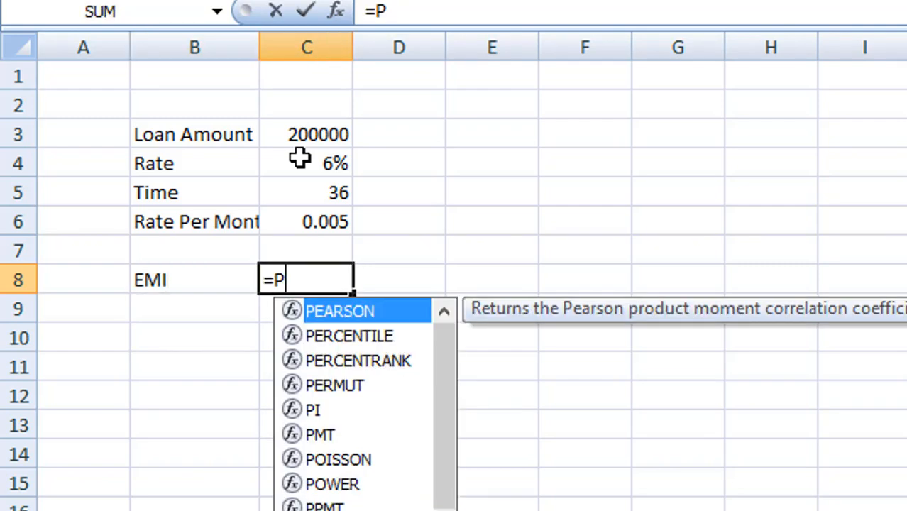
type("MT(")
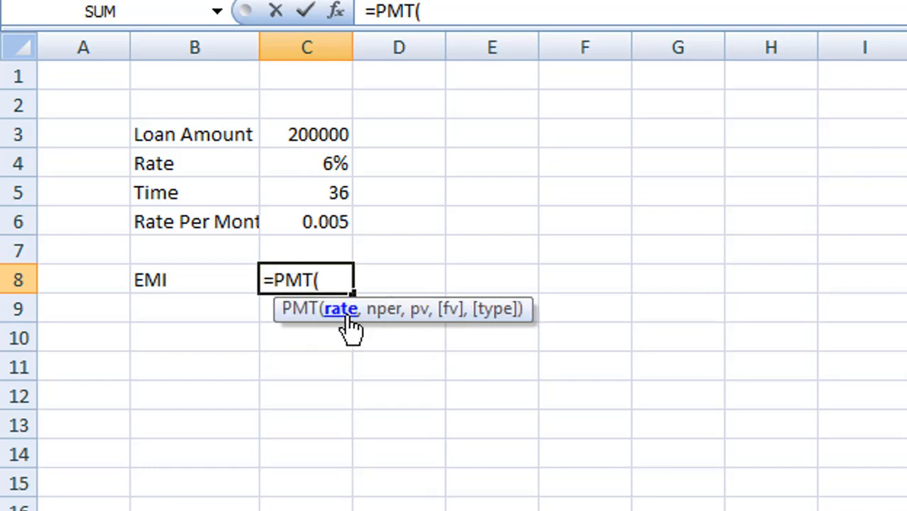
left_click(303, 224)
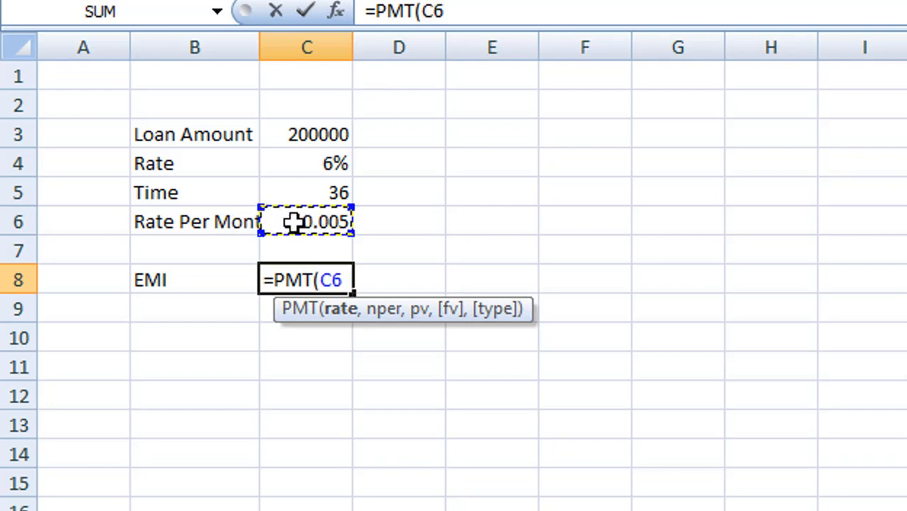
type(",")
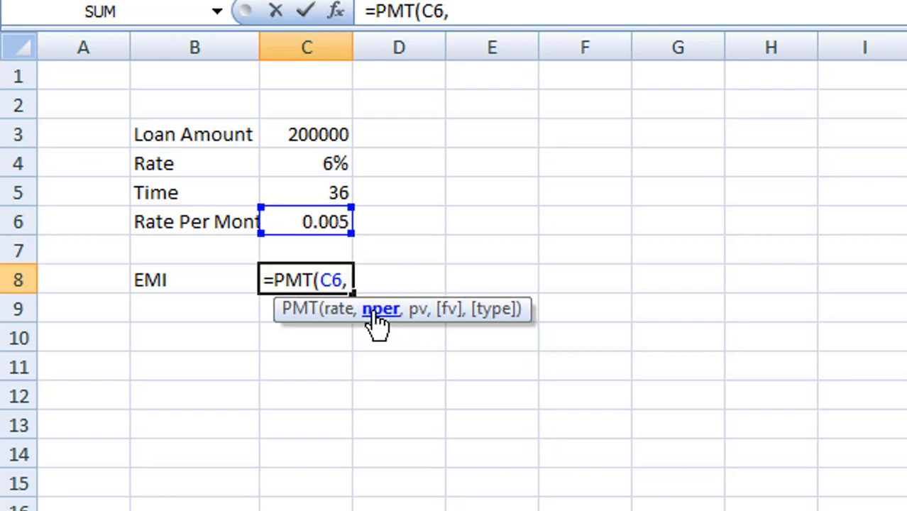
left_click(310, 196)
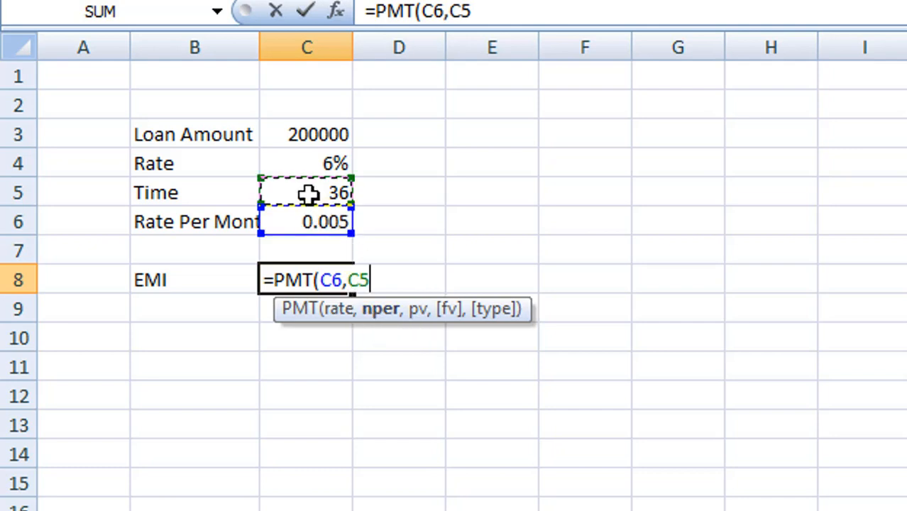
type(",")
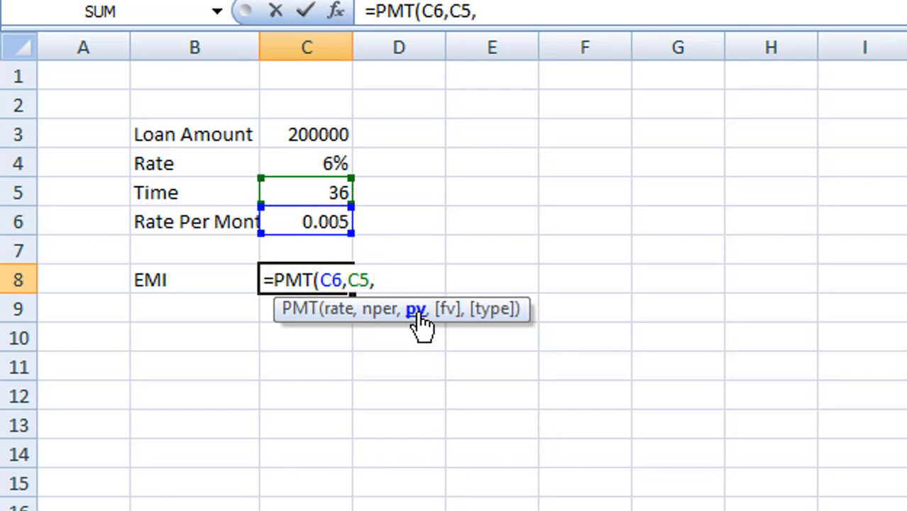
left_click(329, 144)
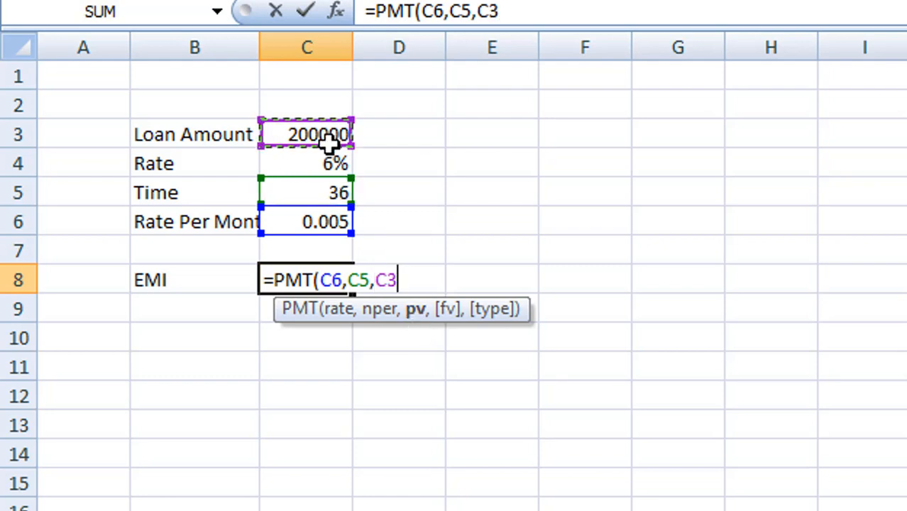
type(")")
key("Return")
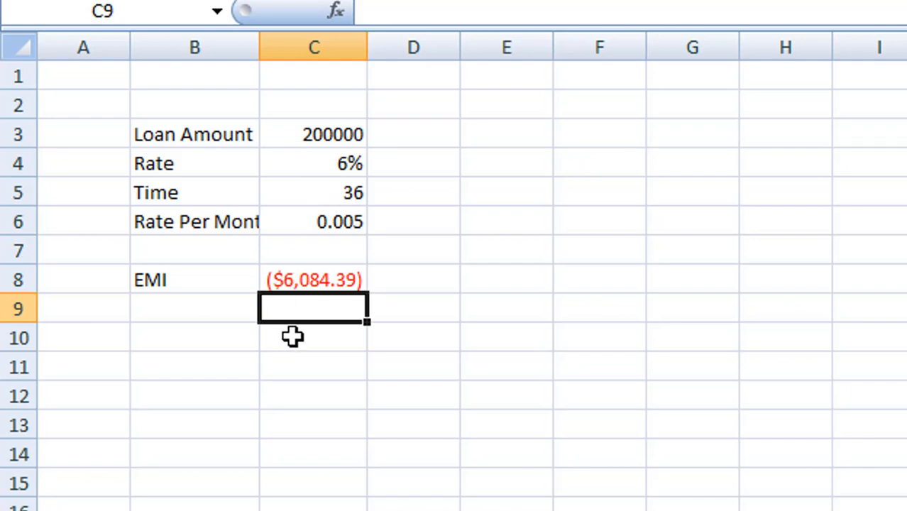
Set the currency symbol of the EMI value in C8 to ₹ English (India) in the detailed number formats.
left_click(199, 309)
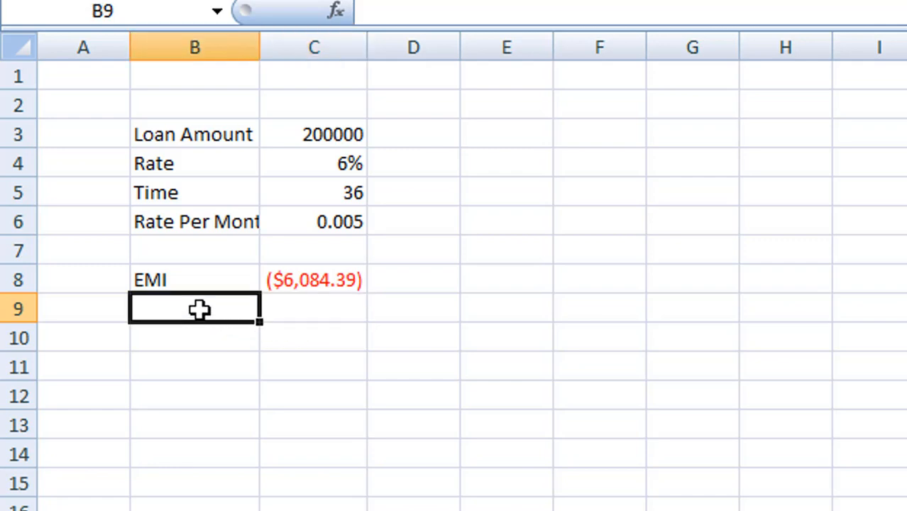
left_click(281, 285)
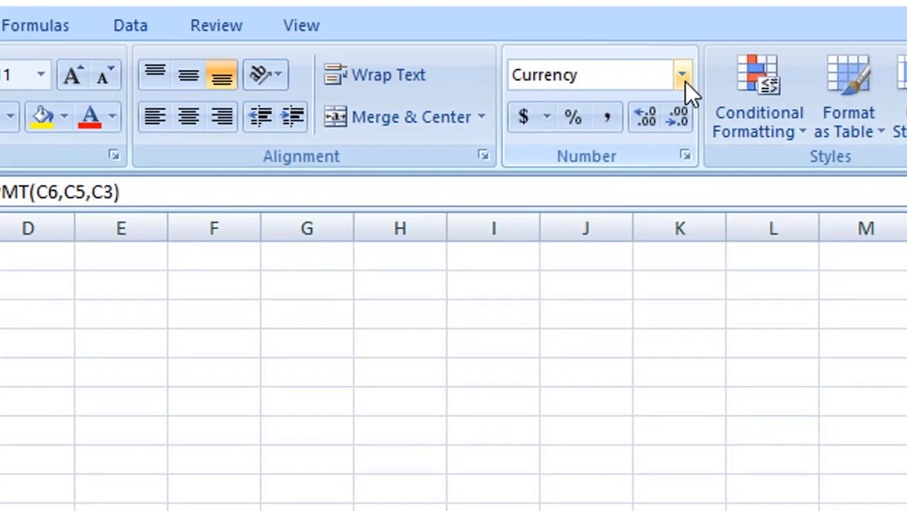
left_click(685, 83)
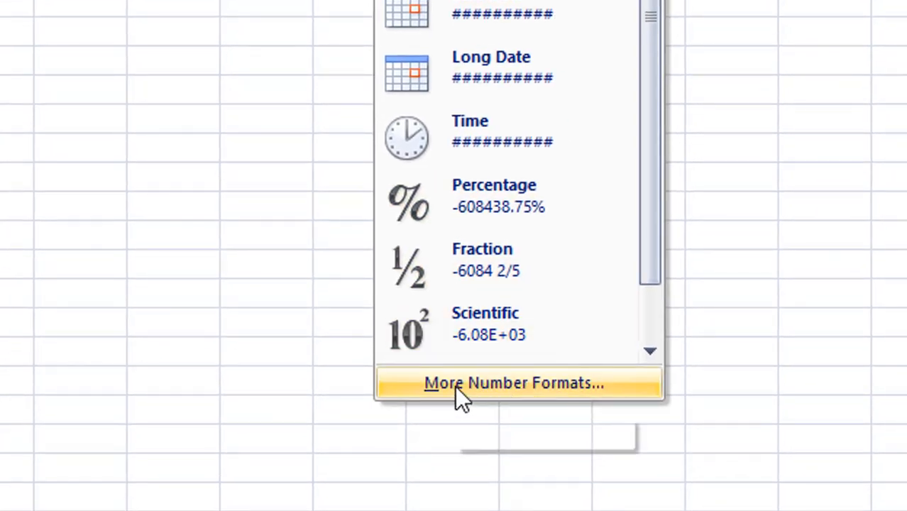
left_click(489, 383)
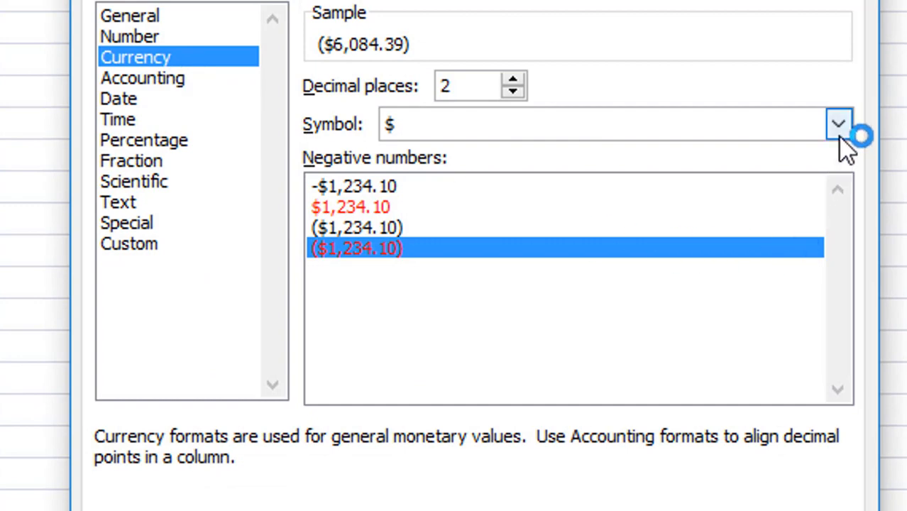
left_click(839, 126)
scroll(643, 213, "down", 10)
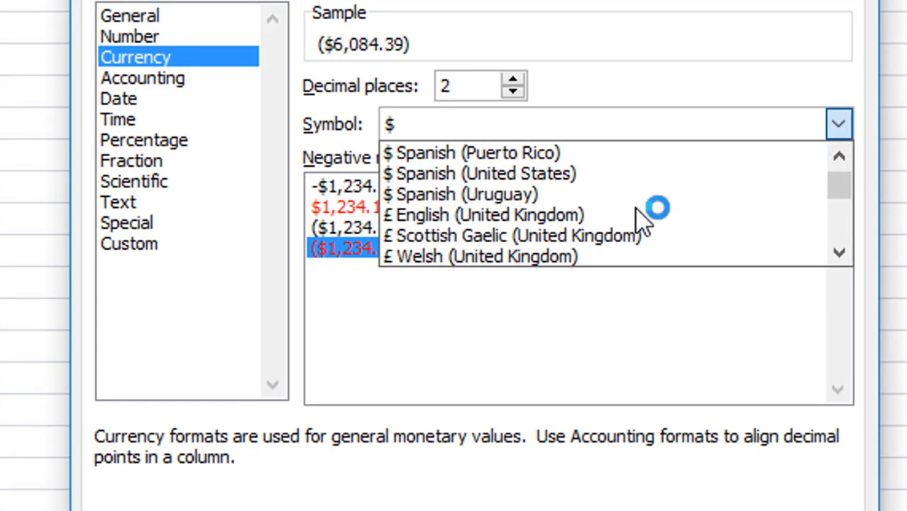
scroll(637, 209, "down", 15)
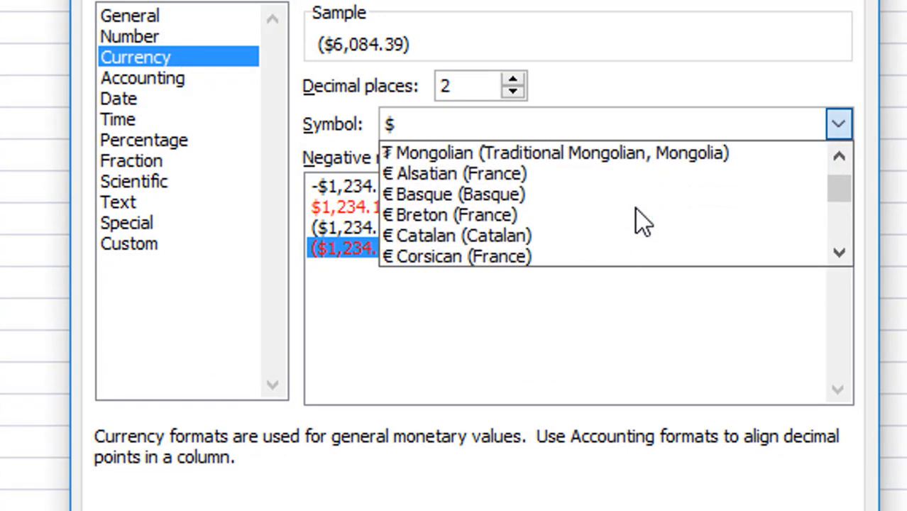
scroll(636, 209, "down", 10)
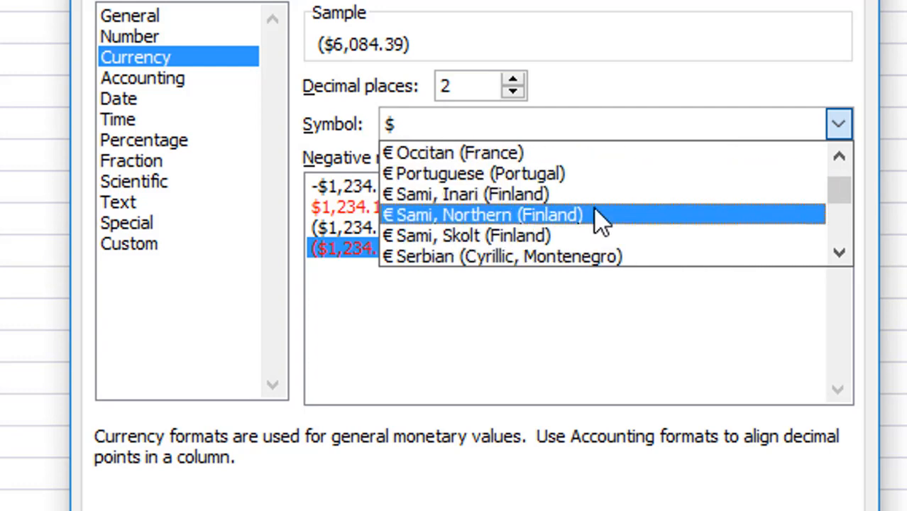
scroll(597, 216, "down", 10)
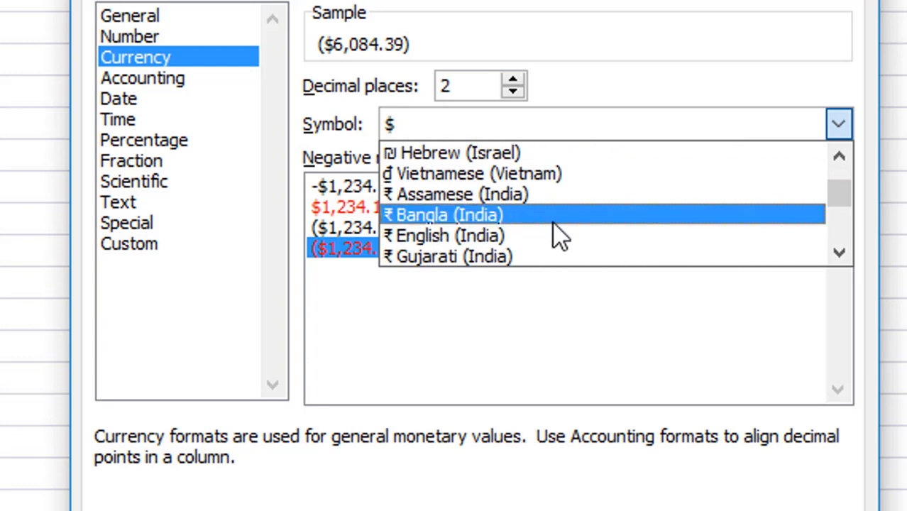
left_click(501, 235)
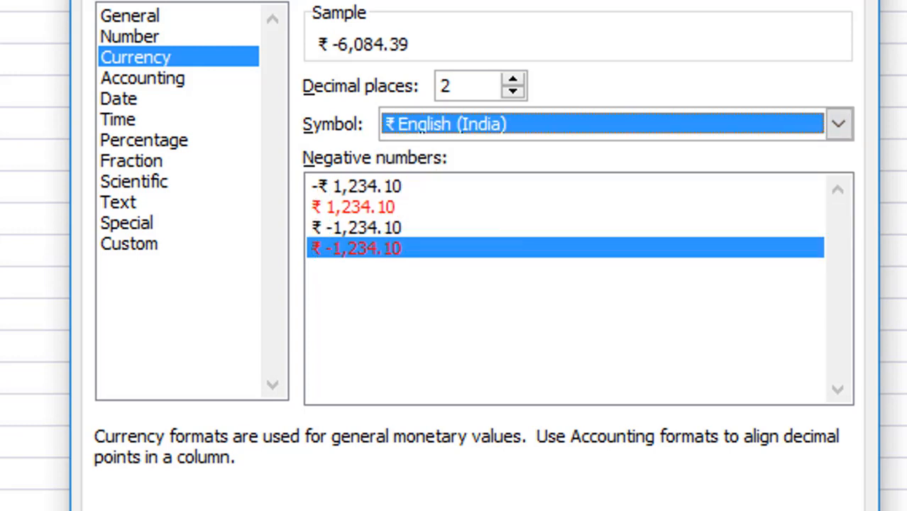
Choose the red negative number style without a minus sign and apply the currency format to the EMI cell.
left_click(385, 213)
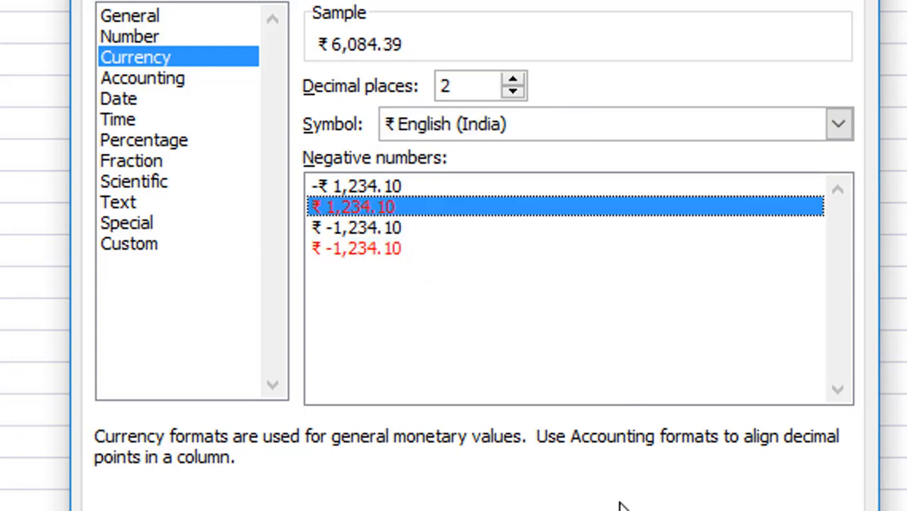
left_click(391, 184)
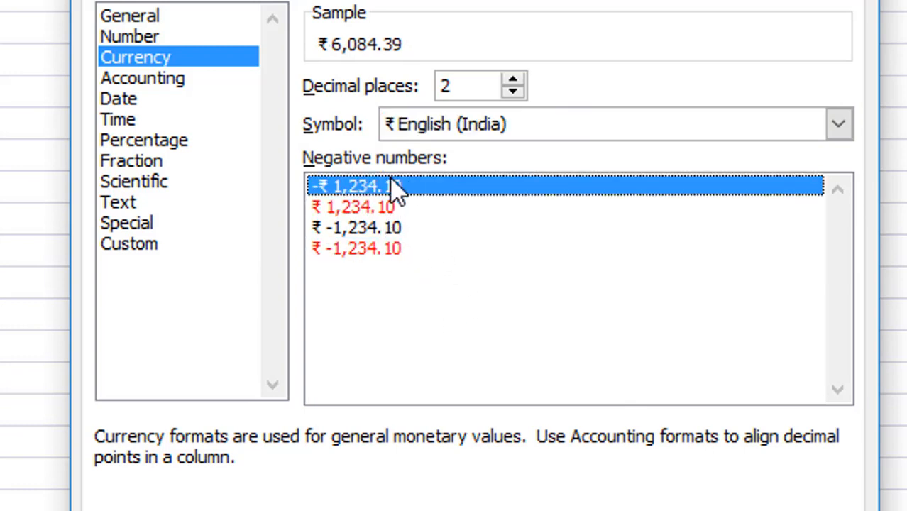
left_click(369, 207)
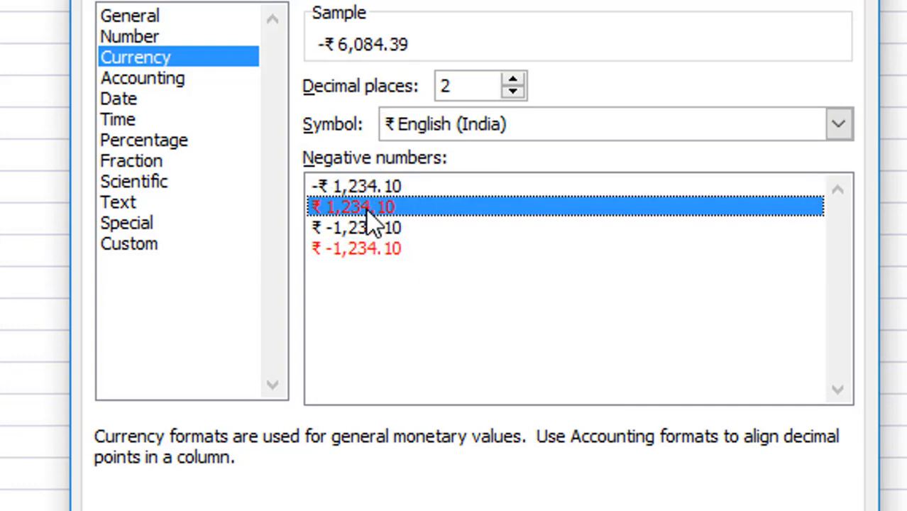
key("Return")
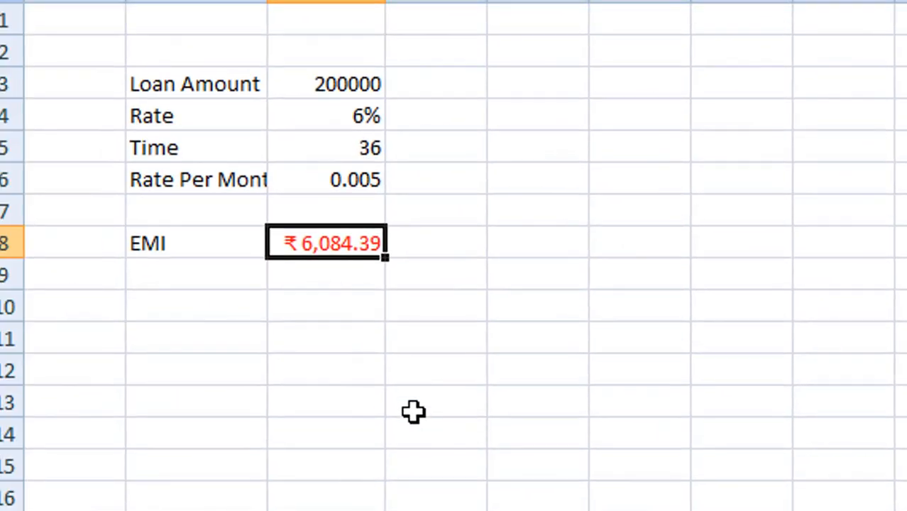
left_click(413, 411)
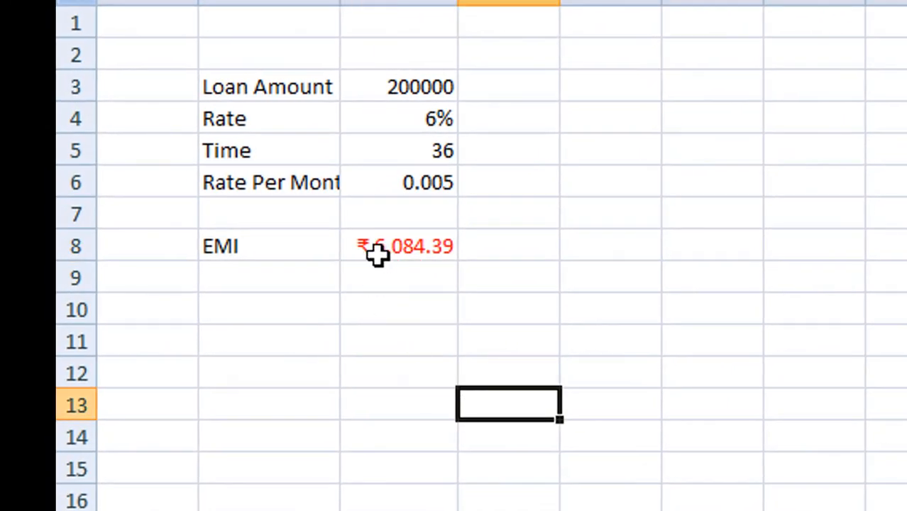
Add the label "Total Amount" in cell B9 and calculate it in C9 with the formula =C8*C5.
left_click(296, 281)
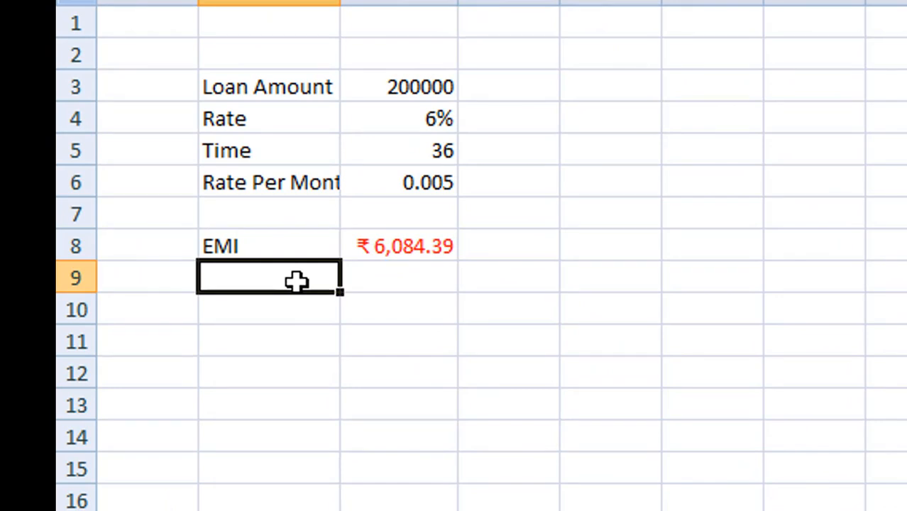
type("To")
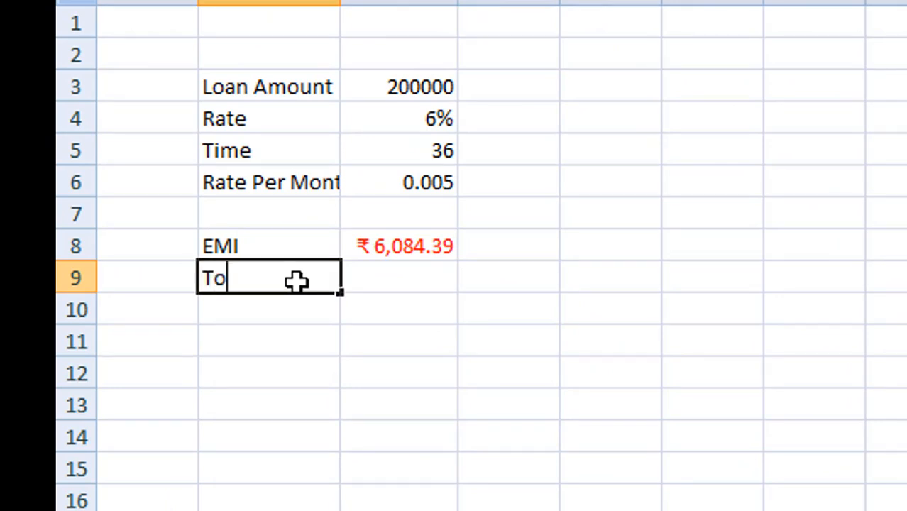
type("tal Amount")
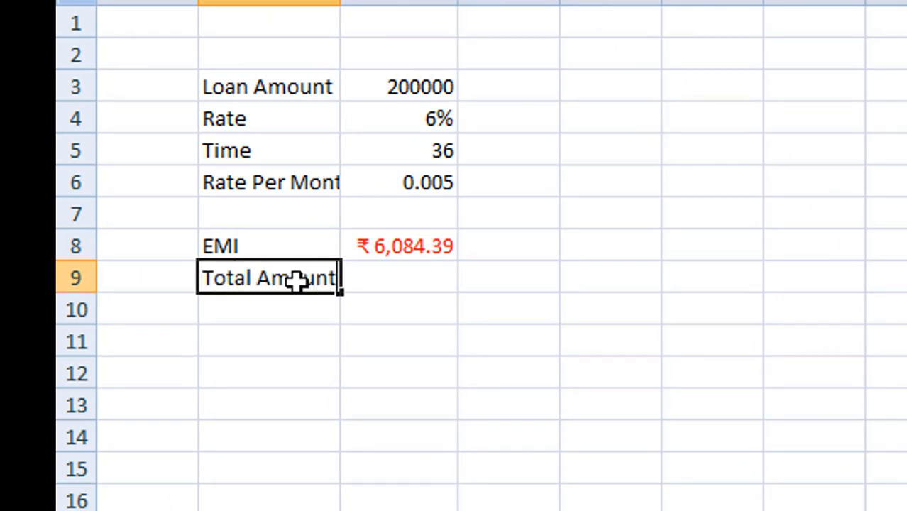
key("Tab")
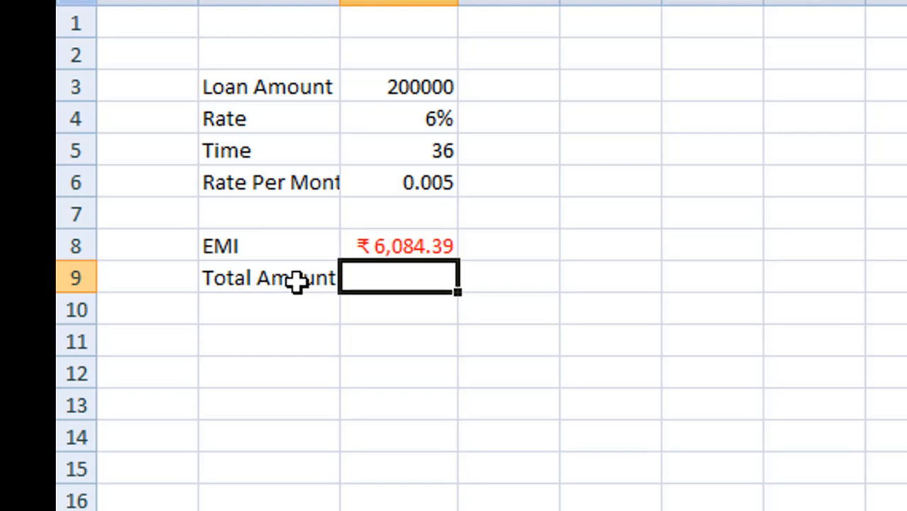
type("=")
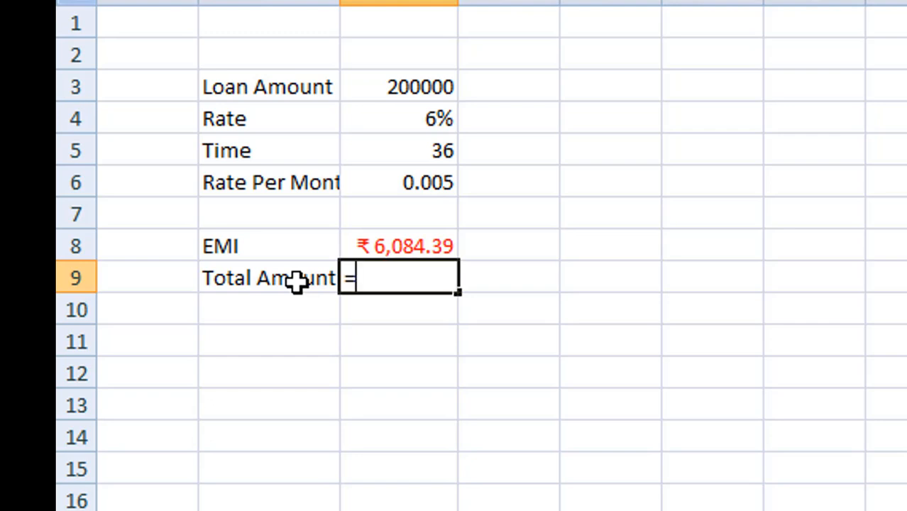
left_click(378, 240)
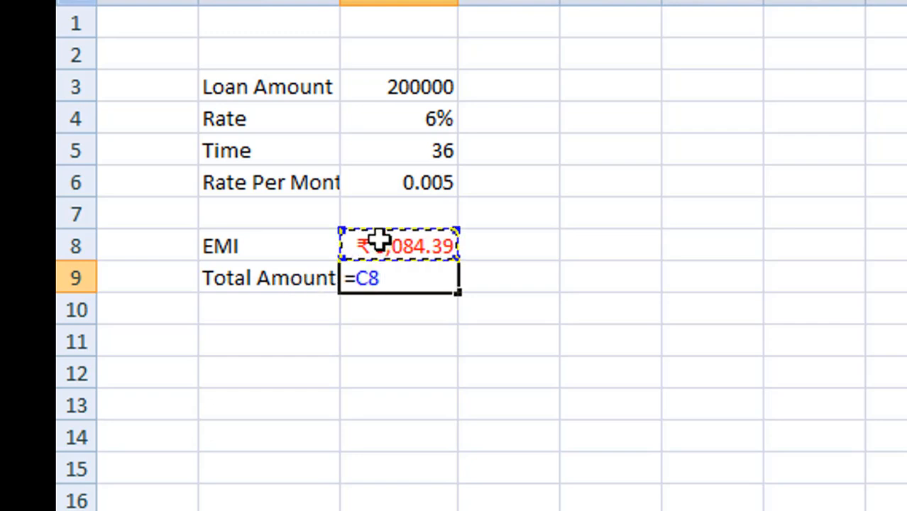
type("*")
left_click(410, 148)
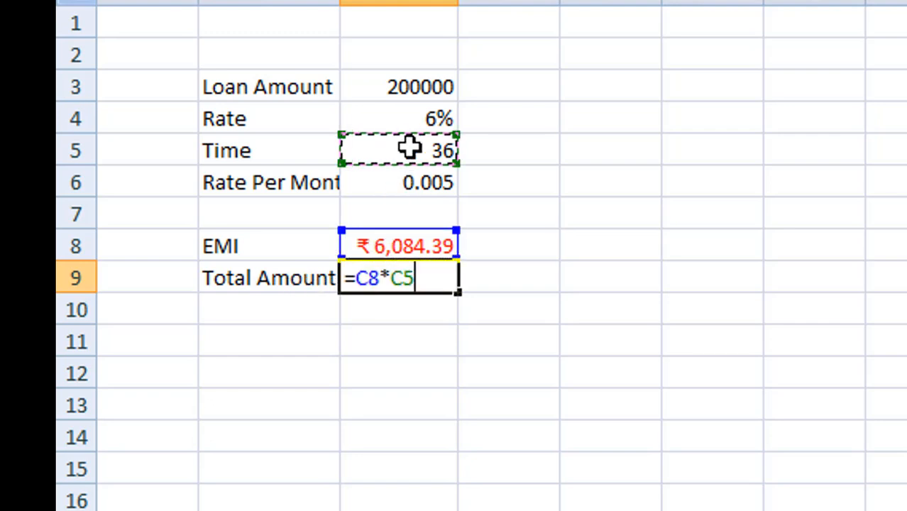
key("Return")
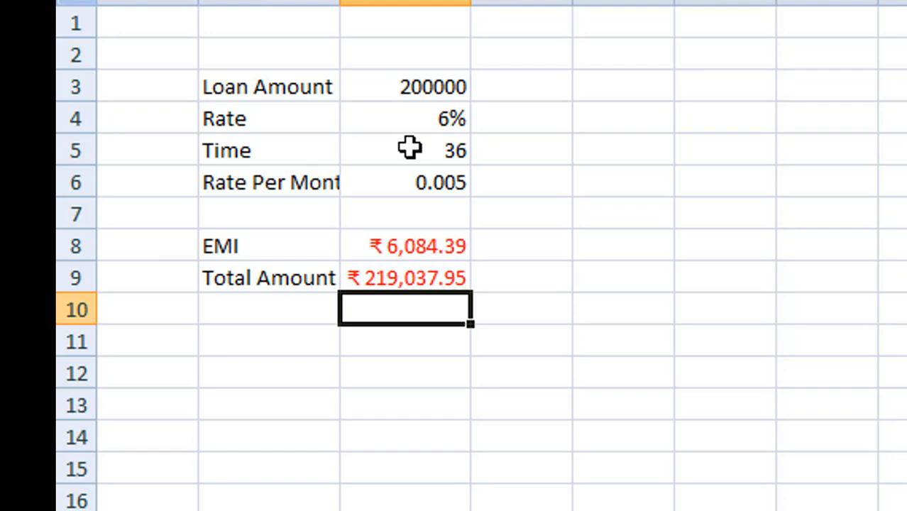
Start a month number column by entering 1 in cell E3 and 2 in cell E4.
left_click(622, 85)
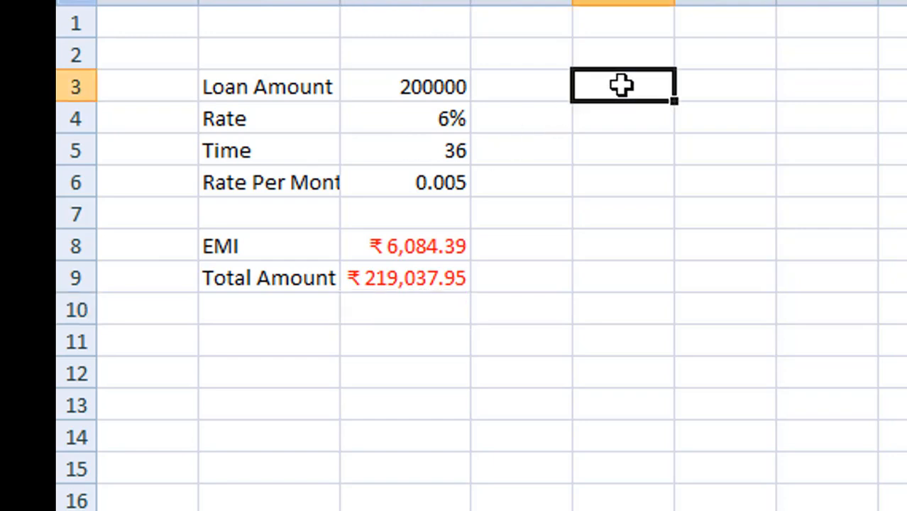
type("1")
key("Return")
type("2")
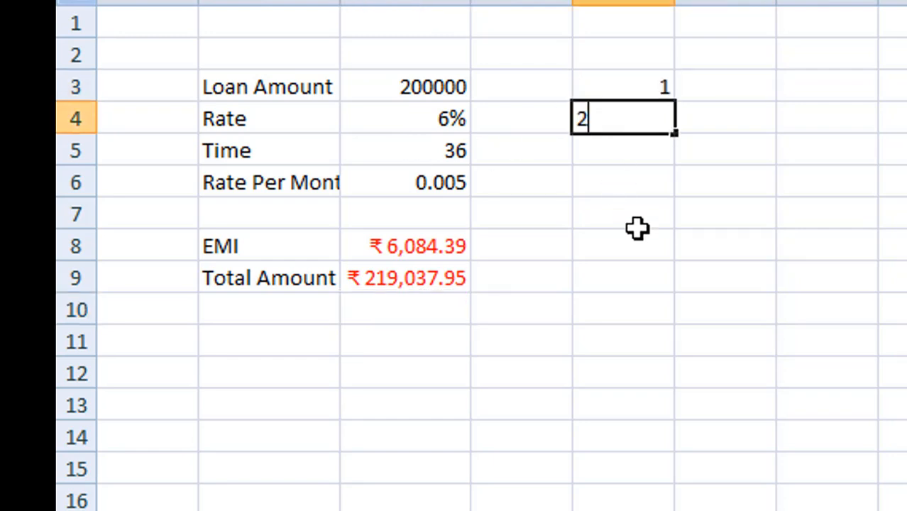
left_click(633, 221)
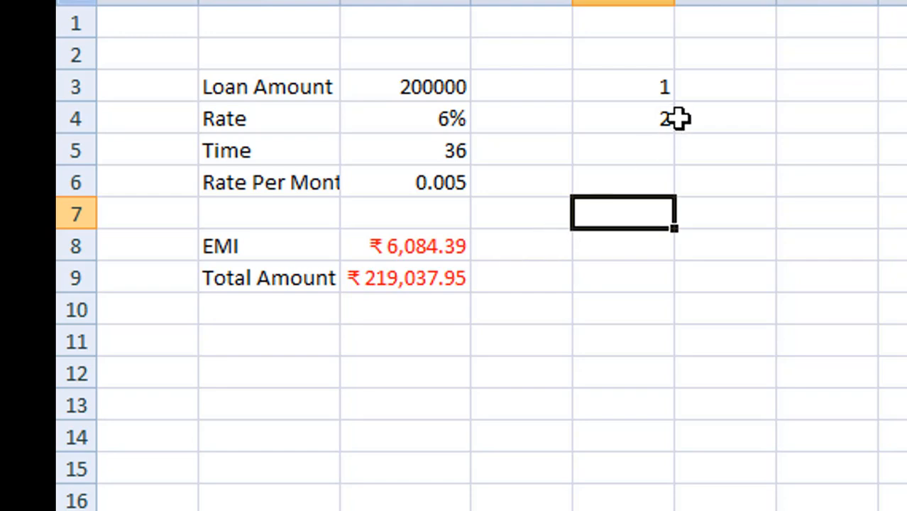
Extend the number series from E3:E4 down column E and return to cell F3 beside the first number.
left_click(695, 93)
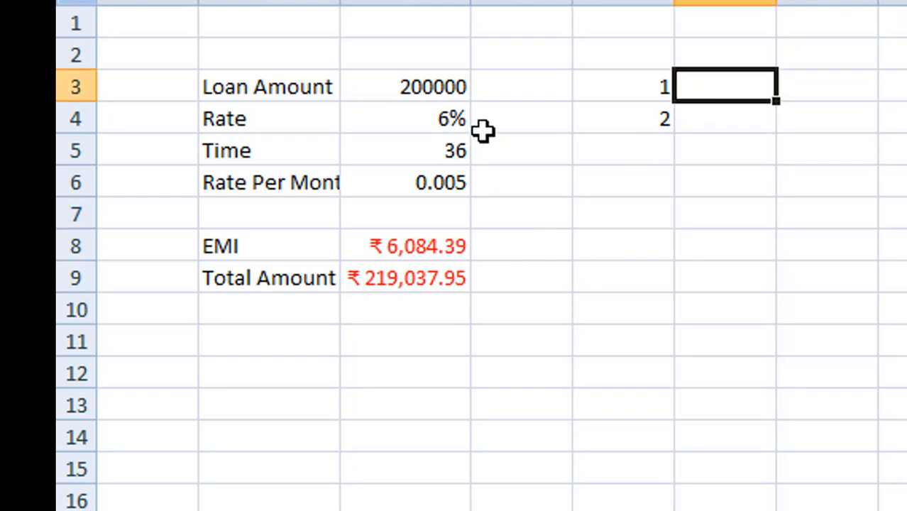
left_click_drag(638, 86, 689, 478)
scroll(688, 478, "up", 7)
left_click(725, 92)
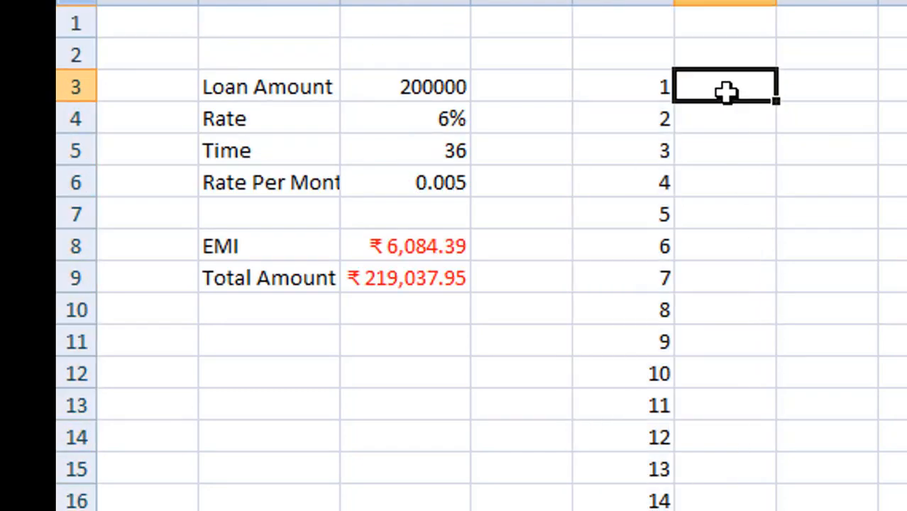
Calculate the first month's interest in cell F3 with the formula =IPMT(C6,E3,C5,C3).
type("=")
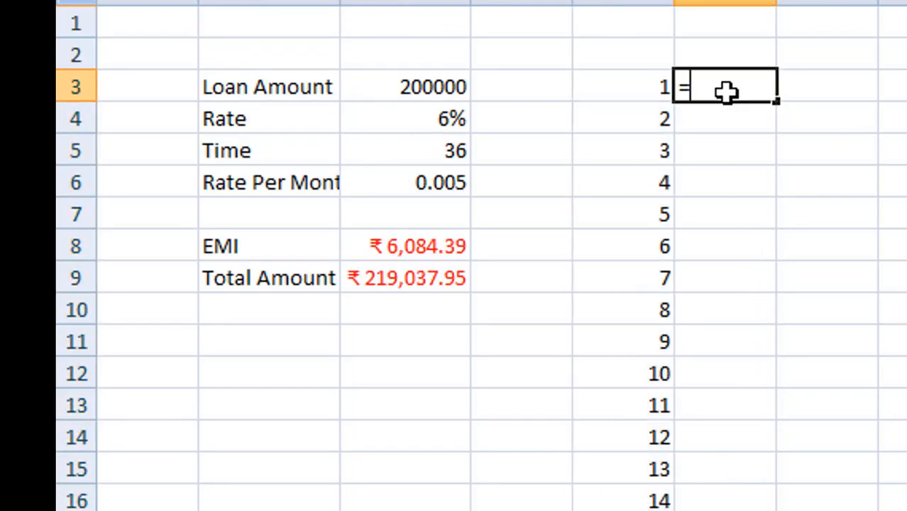
type("ipmt")
key("Tab")
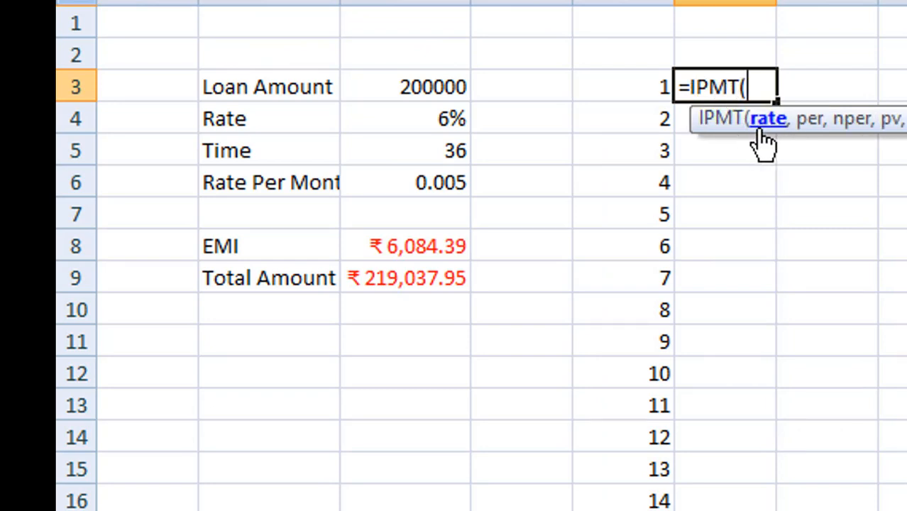
left_click(431, 183)
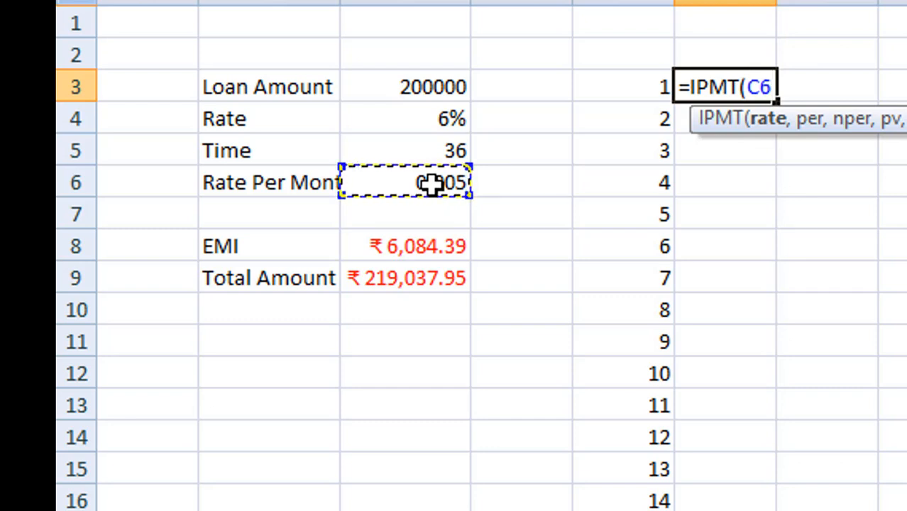
type(",")
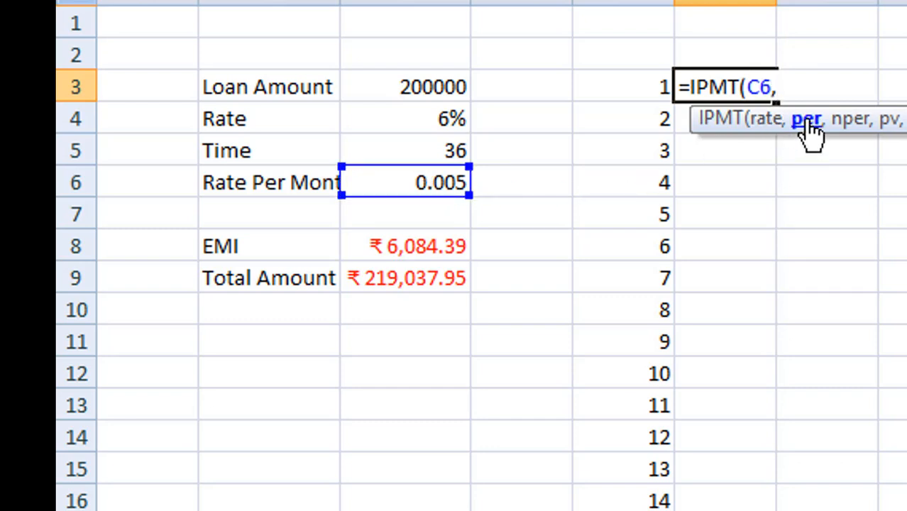
left_click(631, 88)
type(",")
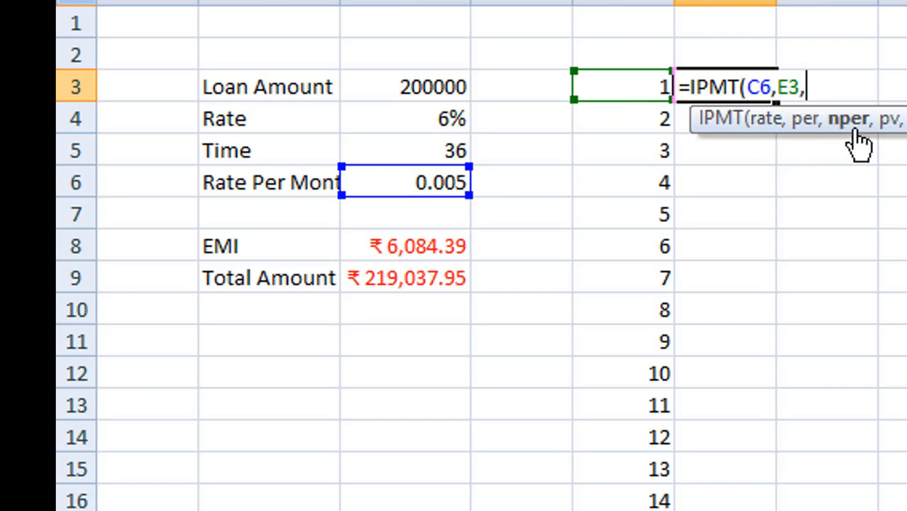
left_click(419, 151)
type(",")
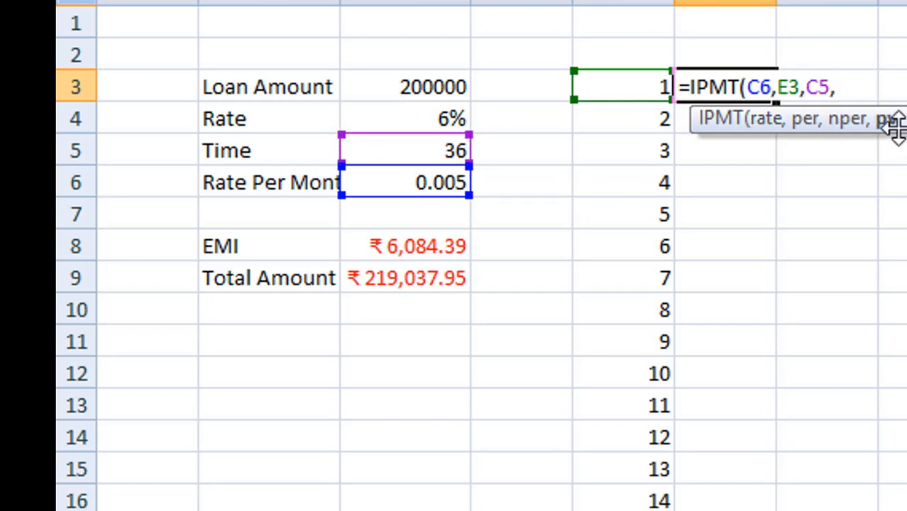
left_click(410, 96)
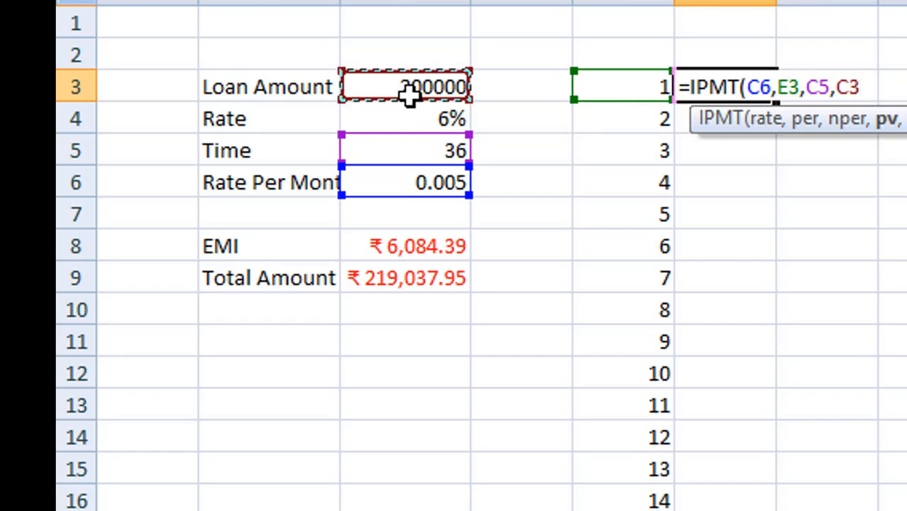
type(")")
key("Return")
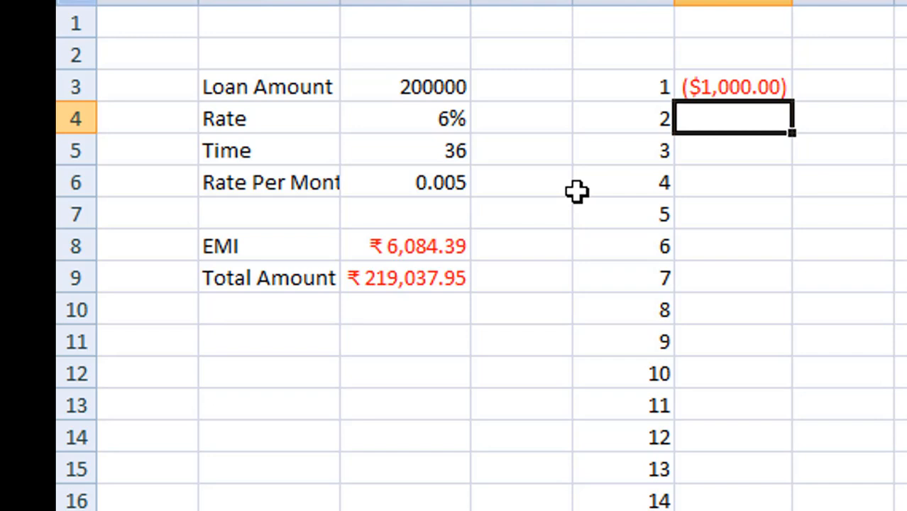
Calculate the second month's interest in cell F4 with the formula =IPMT(C6,E4,C5,C3).
type("=im")
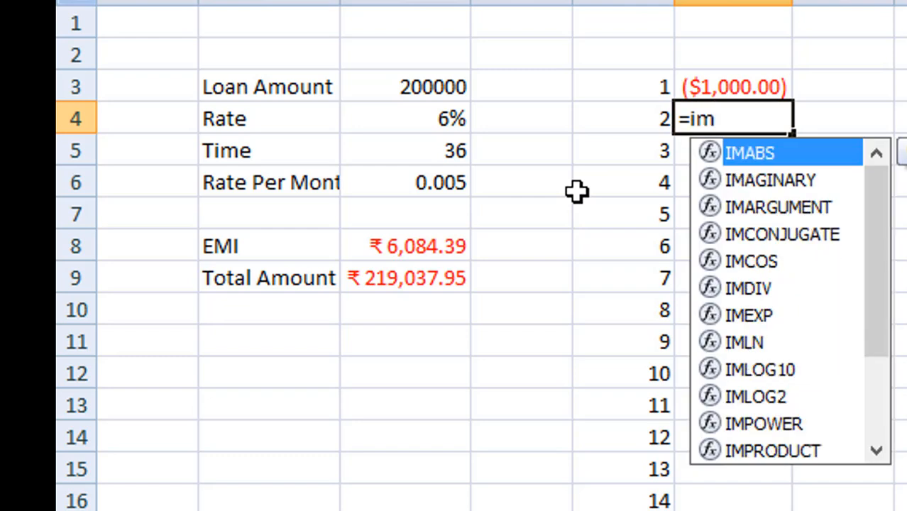
key("BackSpace")
type("pm")
key("Tab")
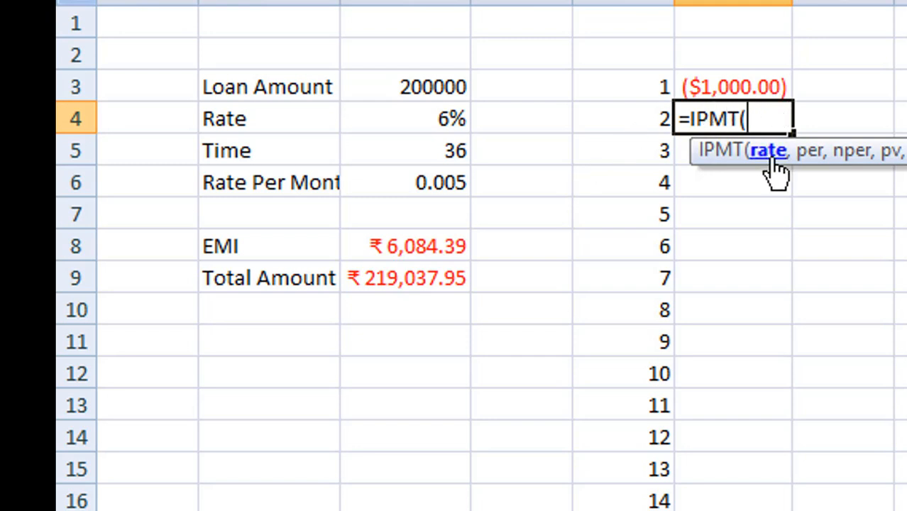
left_click(462, 184)
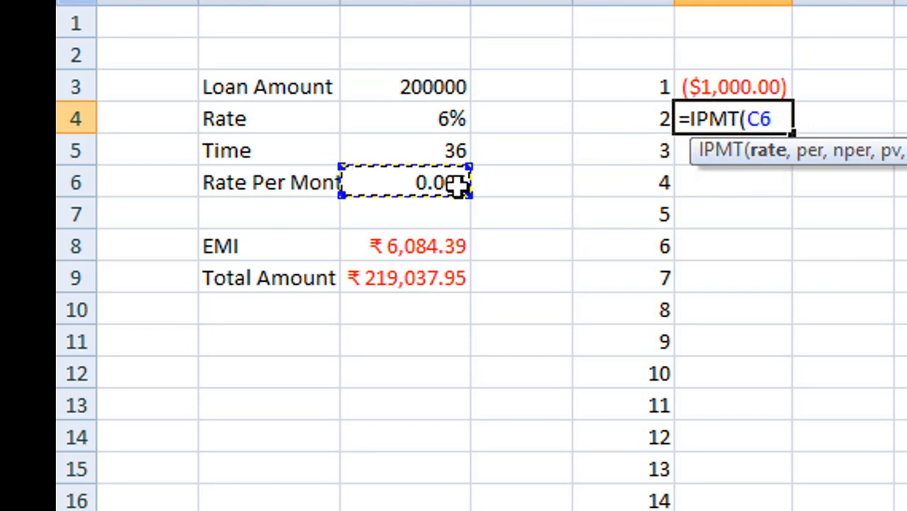
type(",")
left_click(658, 119)
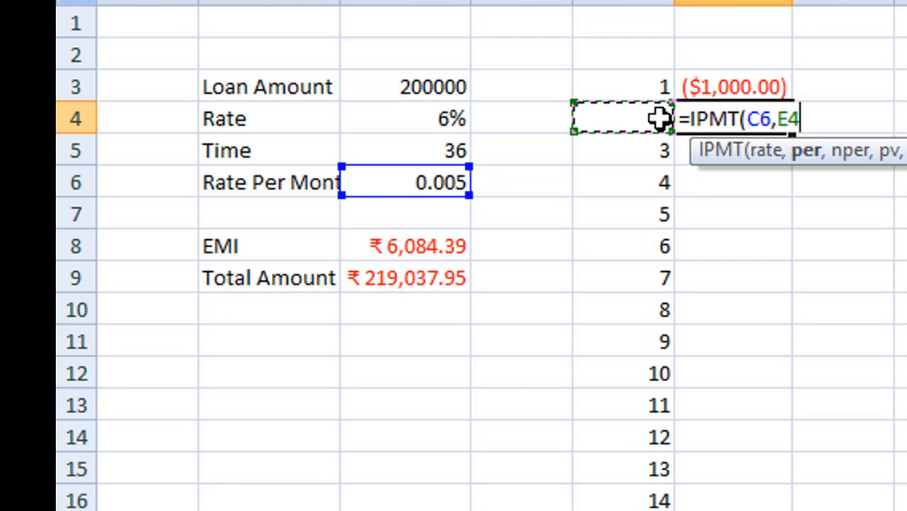
type(",")
left_click(411, 146)
type(",")
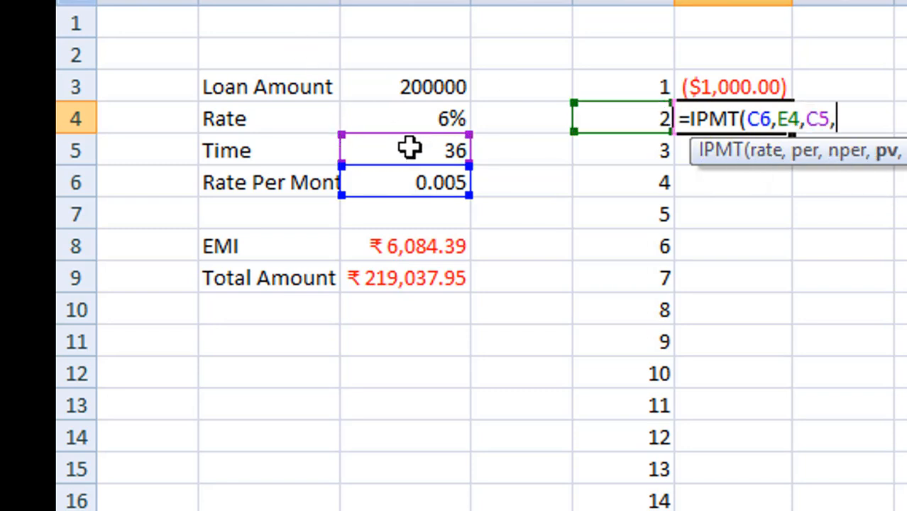
left_click(435, 80)
type(")")
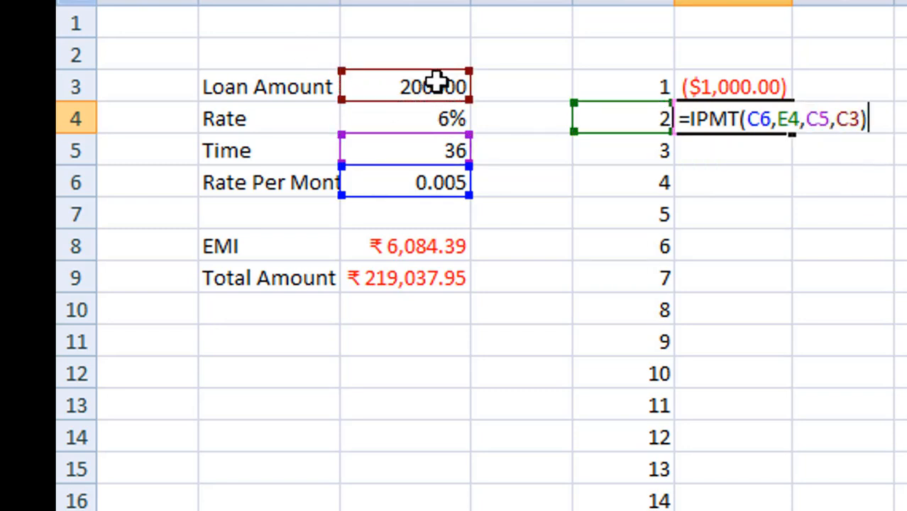
key("Return")
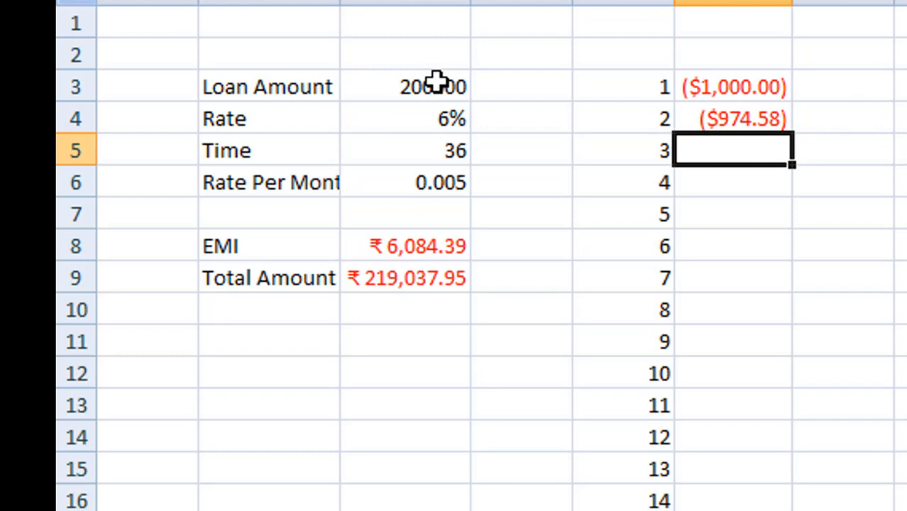
Calculate the third month's interest in F5 with =IPMT($C$6,E5,$C$5,$C$3), locking the rate, time and loan amount references.
type("=im")
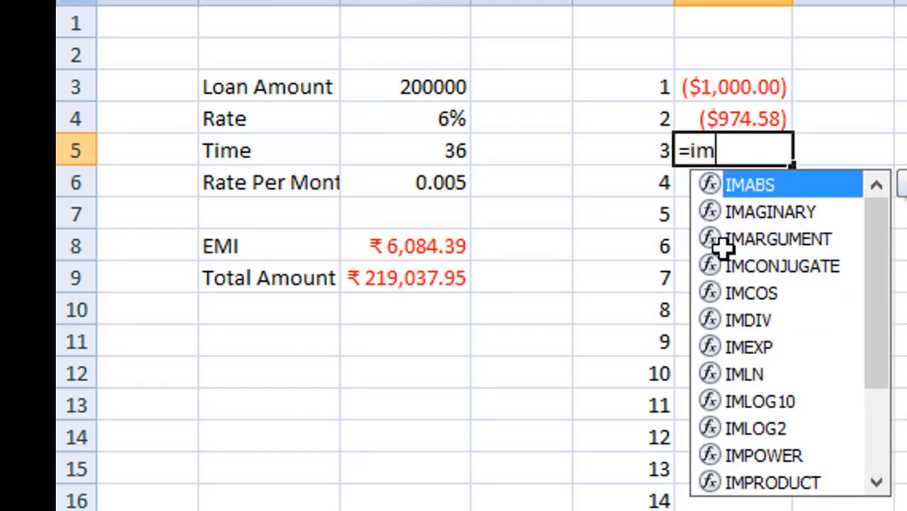
key("BackSpace")
type("pm")
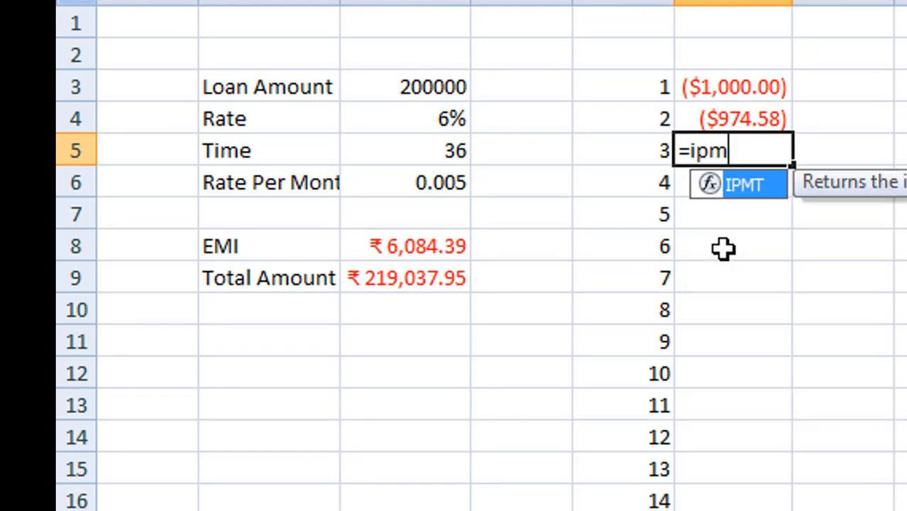
key("Tab")
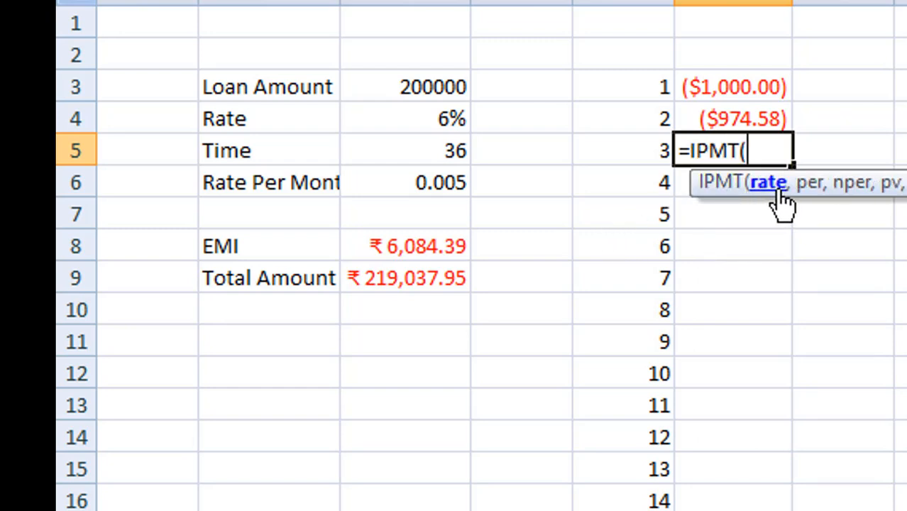
left_click(443, 179)
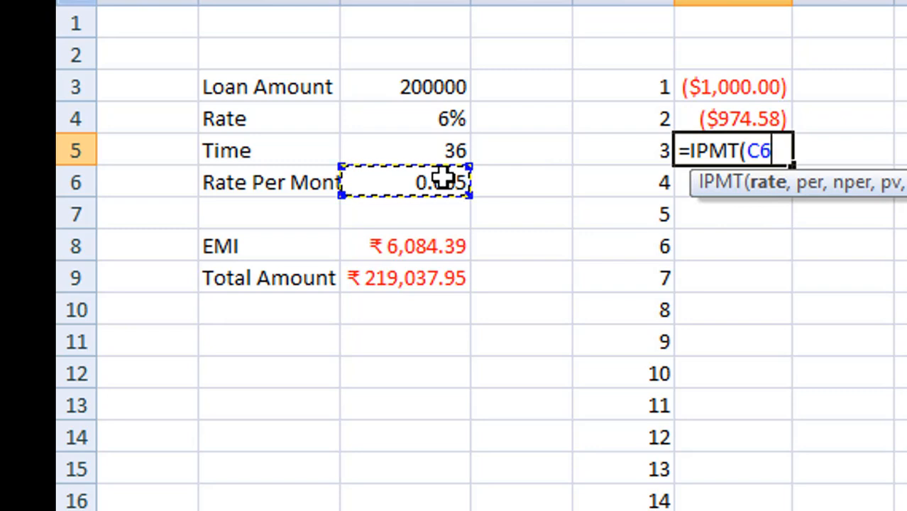
key("F4")
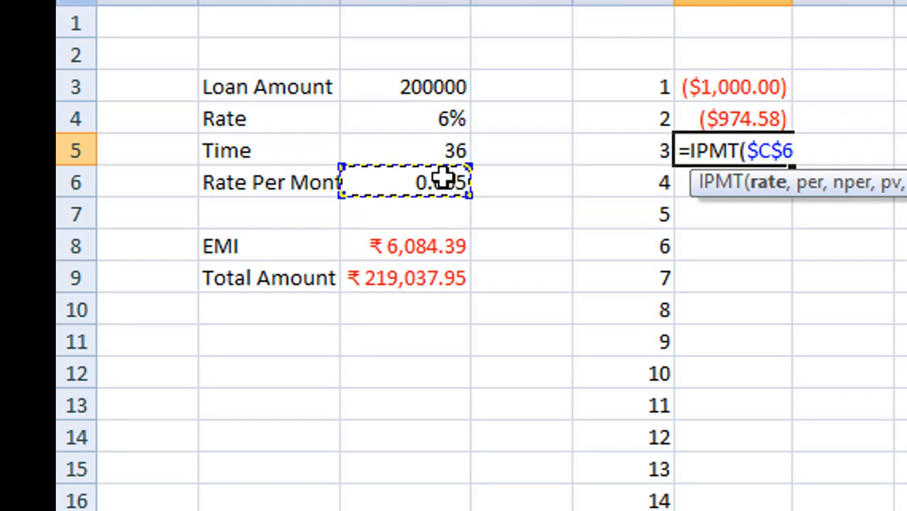
type(",")
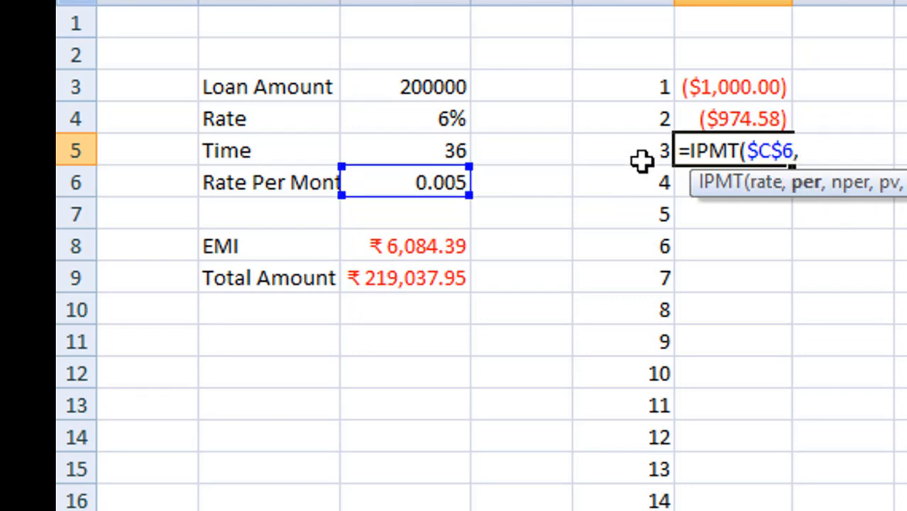
left_click(641, 154)
type(",")
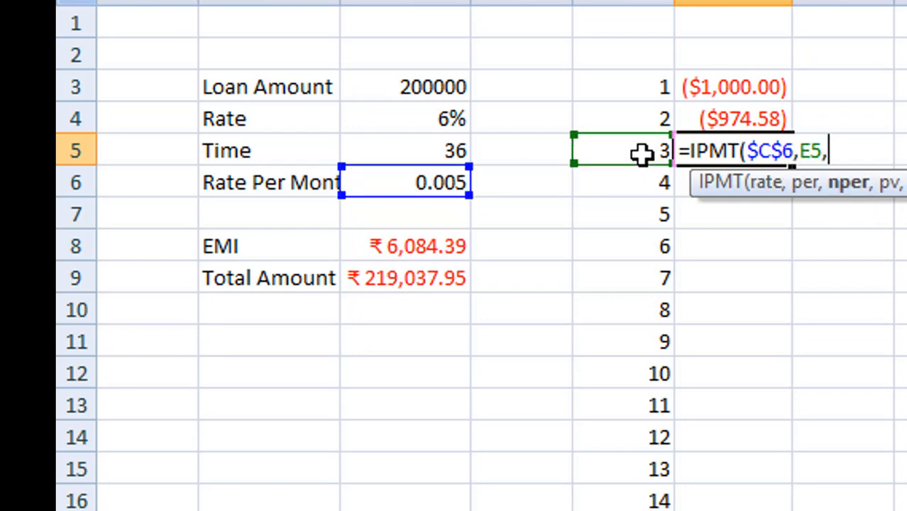
left_click(465, 146)
key("F4")
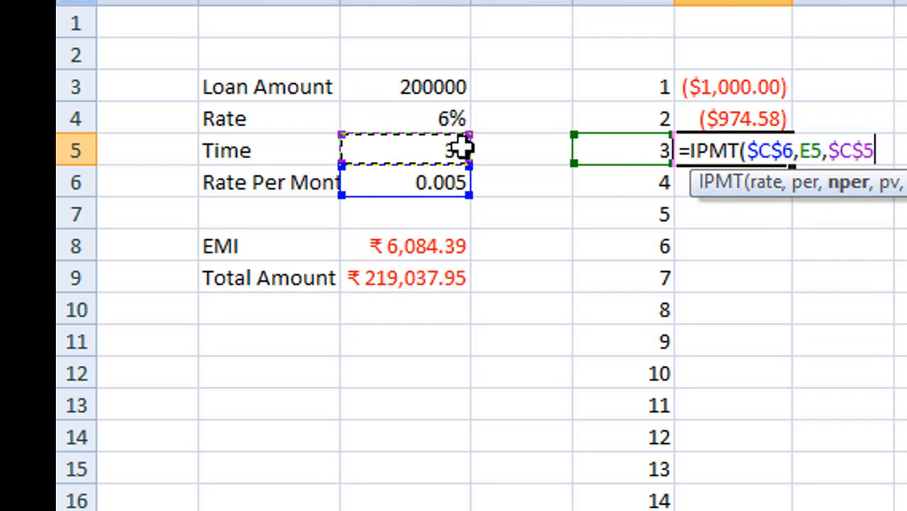
type(",")
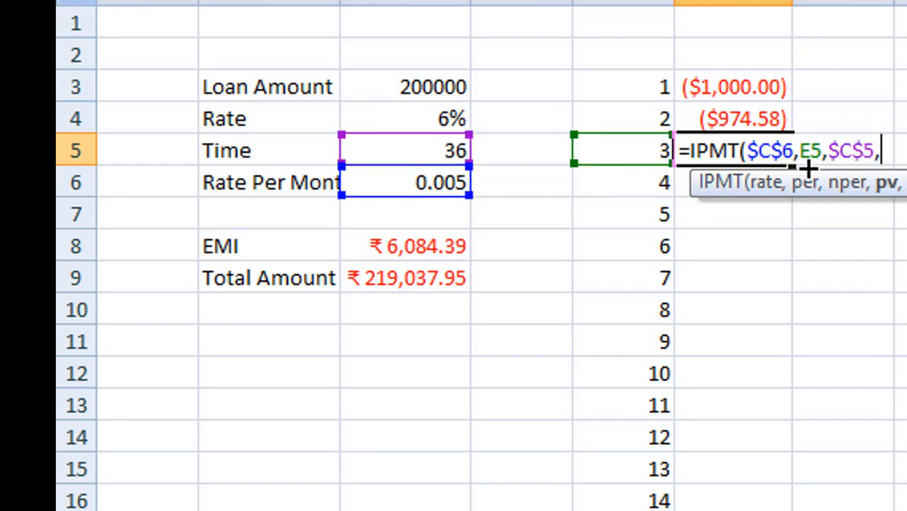
left_click(425, 89)
key("F4")
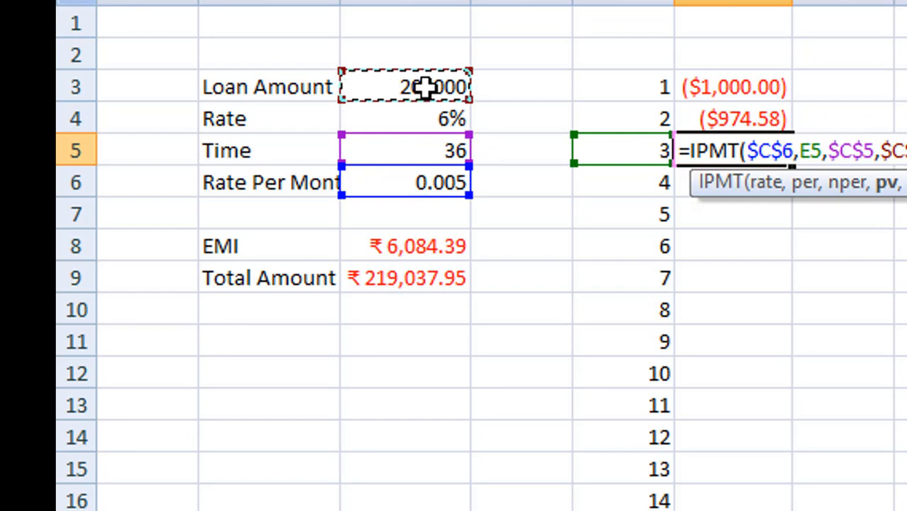
type(")")
key("Return")
Copy the interest formula from F5 down column F through month 36 in row 38.
left_click(751, 152)
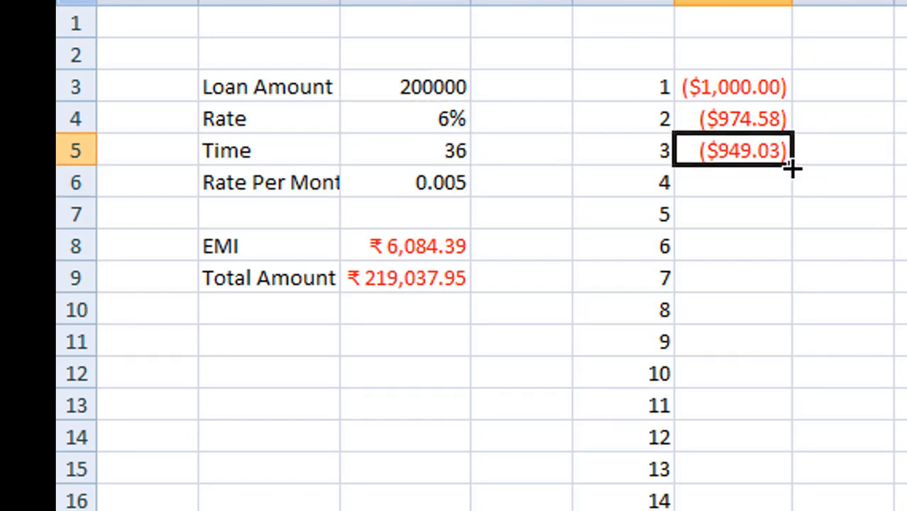
left_click_drag(793, 167, 792, 509)
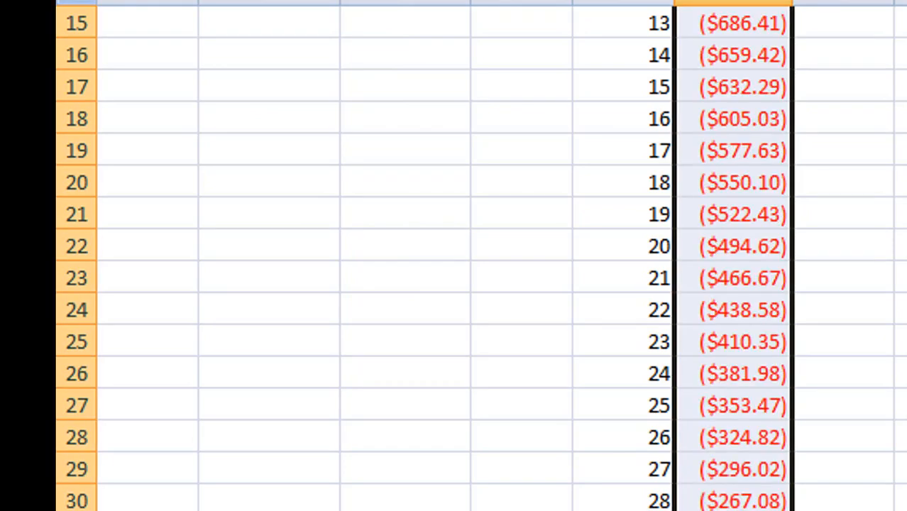
left_click(704, 509)
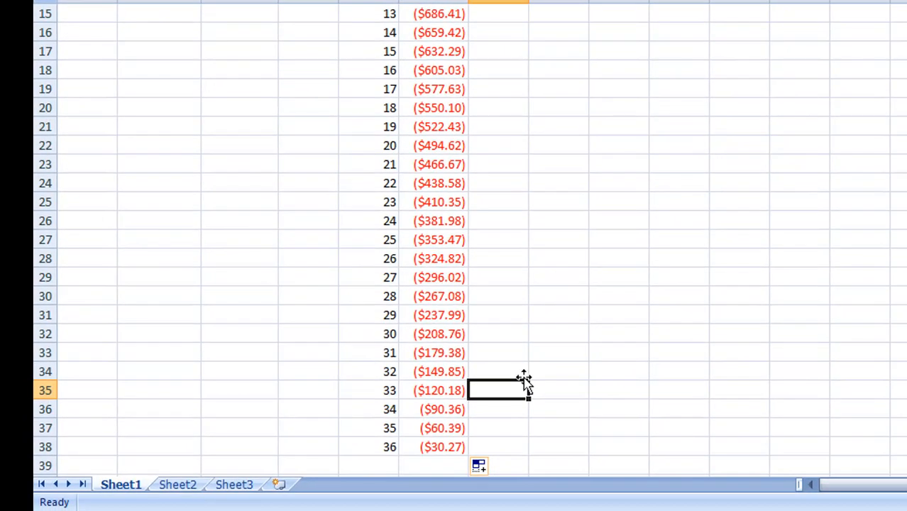
scroll(526, 383, "up", 5)
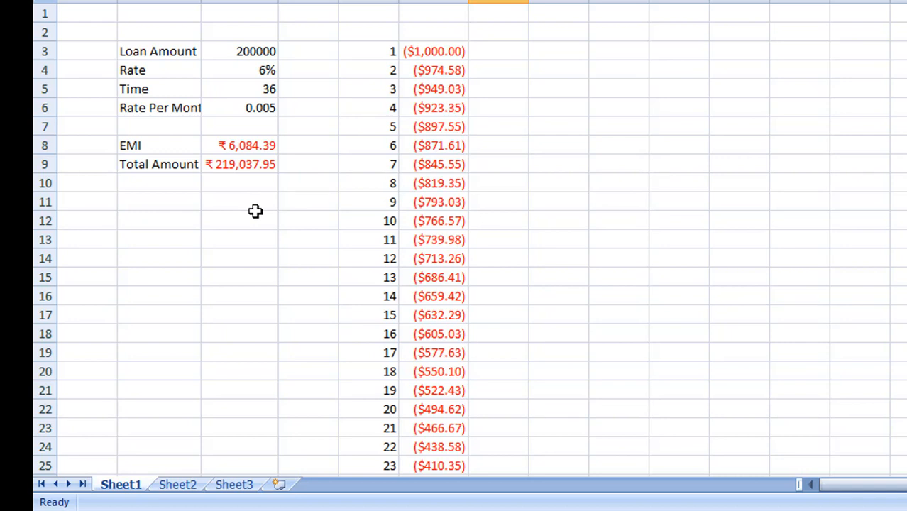
Total the monthly interest in cell F39 with a SUM of the range F3:F38.
scroll(518, 296, "down", 5)
left_click(433, 447)
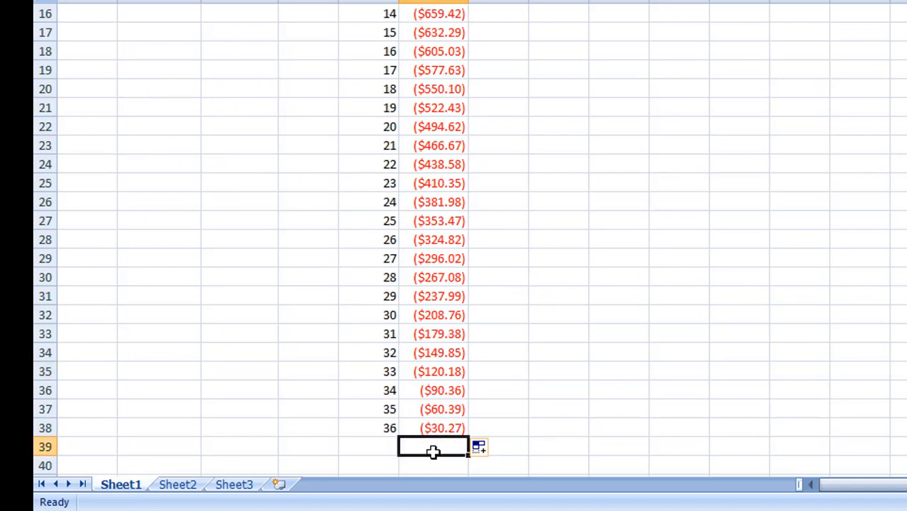
type("=sum")
key("Tab")
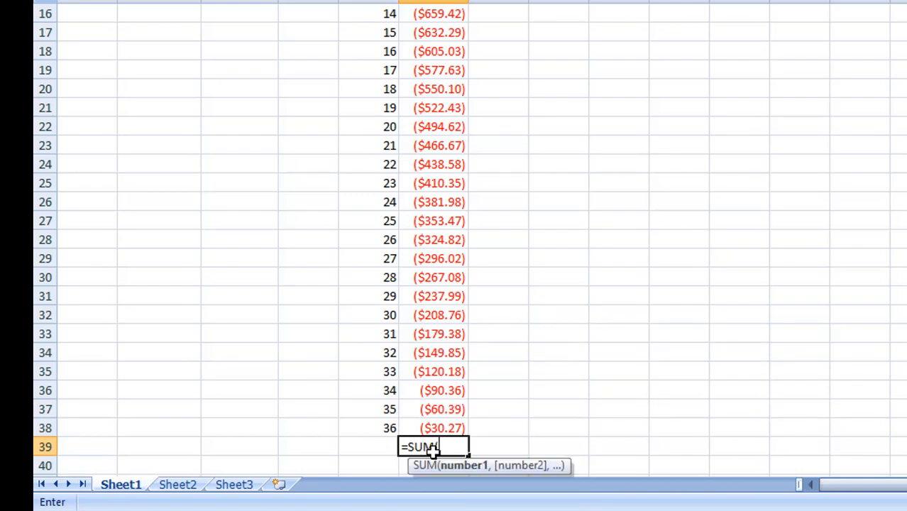
key("Up")
key("shift+Up")
key("shift+Up")
key("shift+Up")
key("shift+Up")
key("shift+Up")
key("shift+Up")
key("shift+Up")
key("shift+Up")
key("shift+Up")
key("shift+Up")
key("shift+Up")
key("shift+Up")
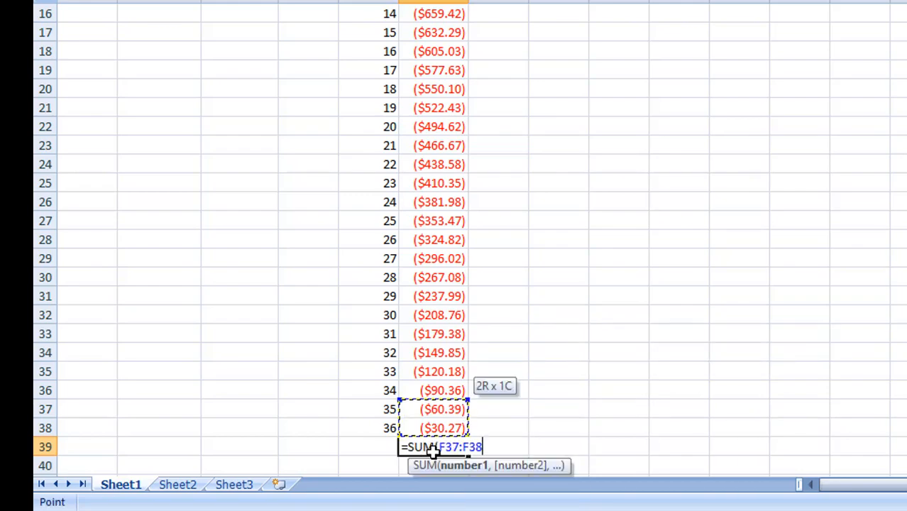
key("shift+Up")
key("shift+Up")
key("shift+Up")
key("shift+Up")
key("shift+Up")
key("shift+Up")
key("shift+Up")
key("shift+Up")
key("shift+Up")
key("shift+Up")
key("shift+Up")
key("shift+Up")
key("shift+Up")
key("shift+Up")
key("shift+Up")
key("shift+Up")
key("shift+Up")
key("shift+Up")
key("shift+Up")
key("shift+Up")
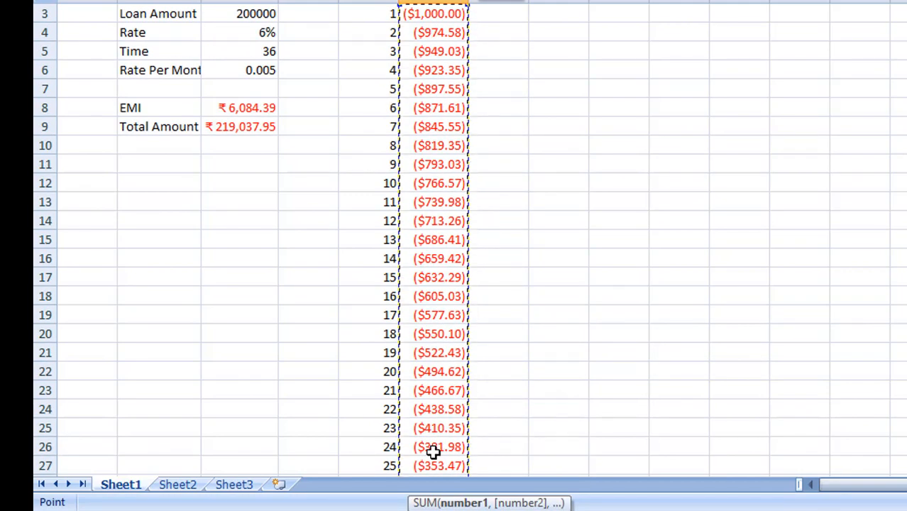
key("Return")
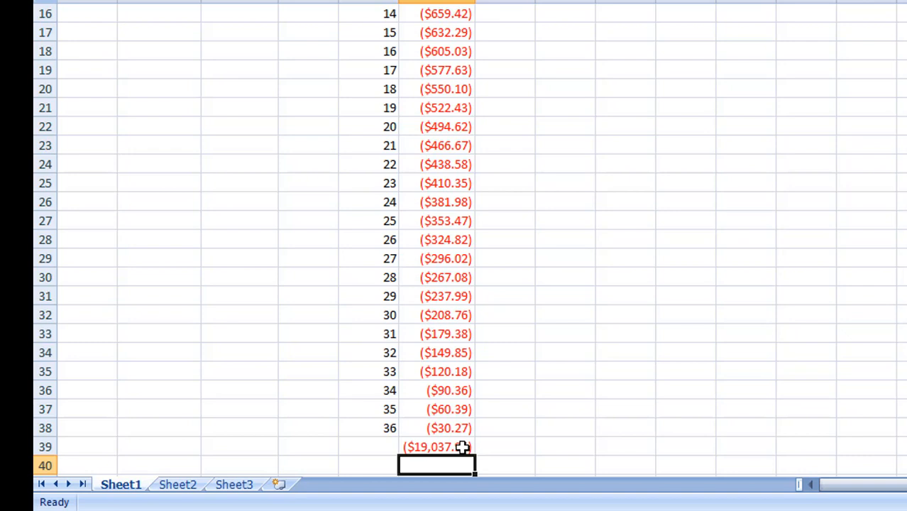
scroll(465, 446, "up", 5)
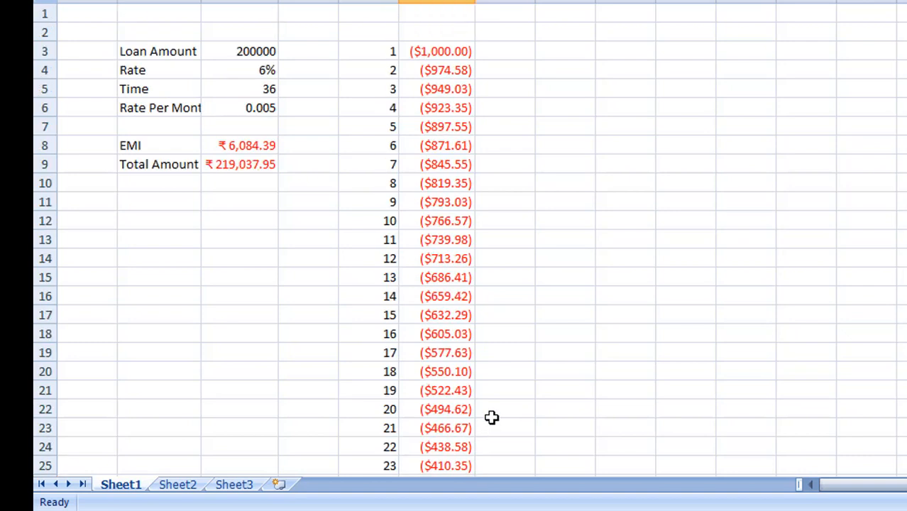
Calculate the first month's principal in cell G3 by subtracting the EMI from the interest with =F3-C8.
left_click(519, 57)
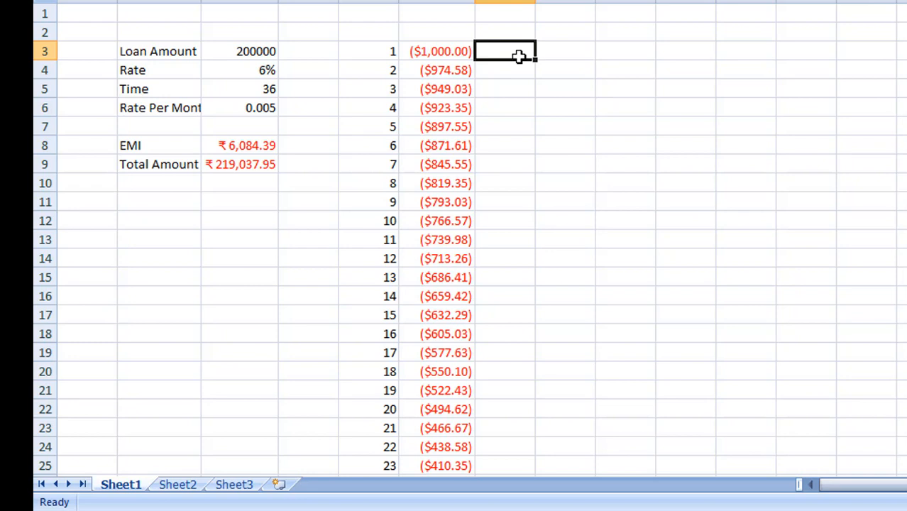
type("=")
left_click(433, 54)
type("-")
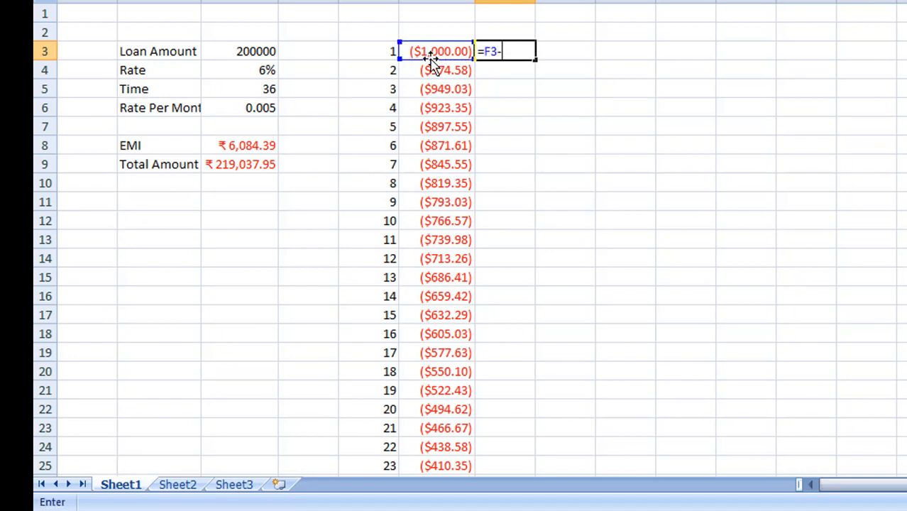
left_click(257, 144)
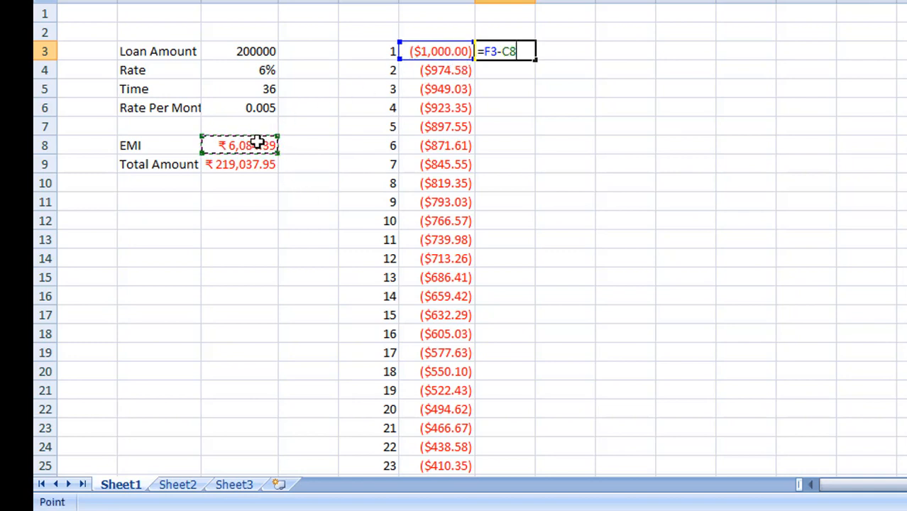
key("Return")
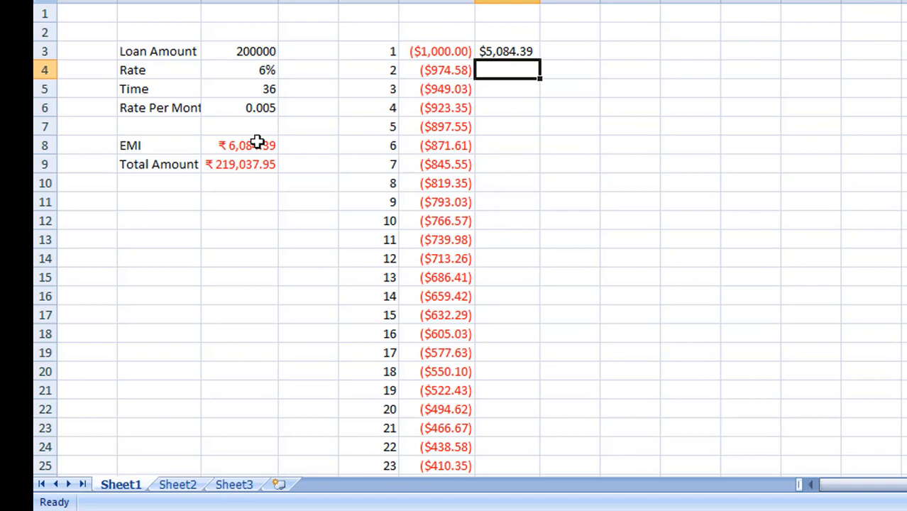
Calculate the second month's principal in G4 with =F4-C8 and copy the formula down column G through row 38.
type("=")
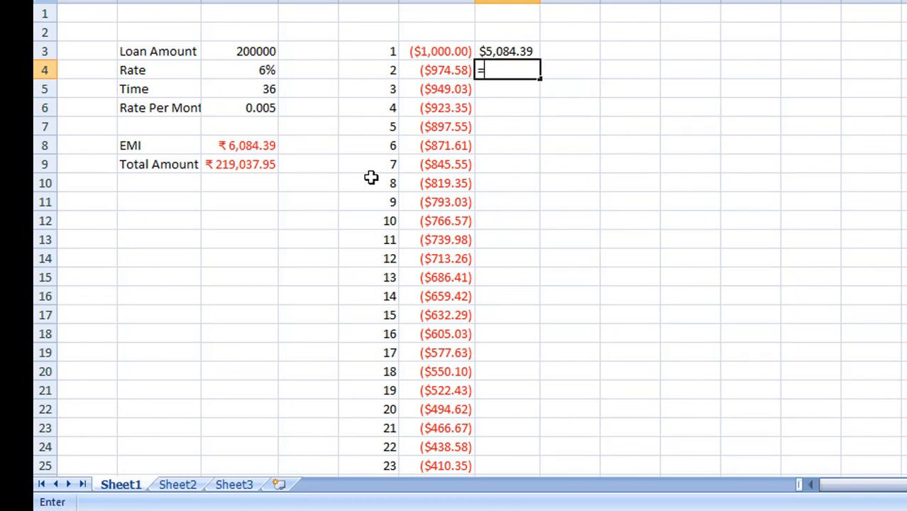
left_click(436, 72)
type("-")
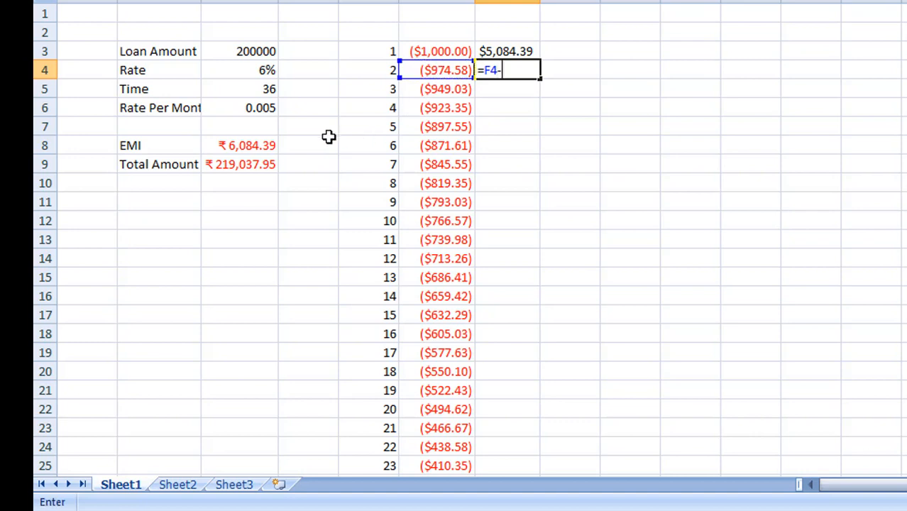
left_click(245, 145)
key("Return")
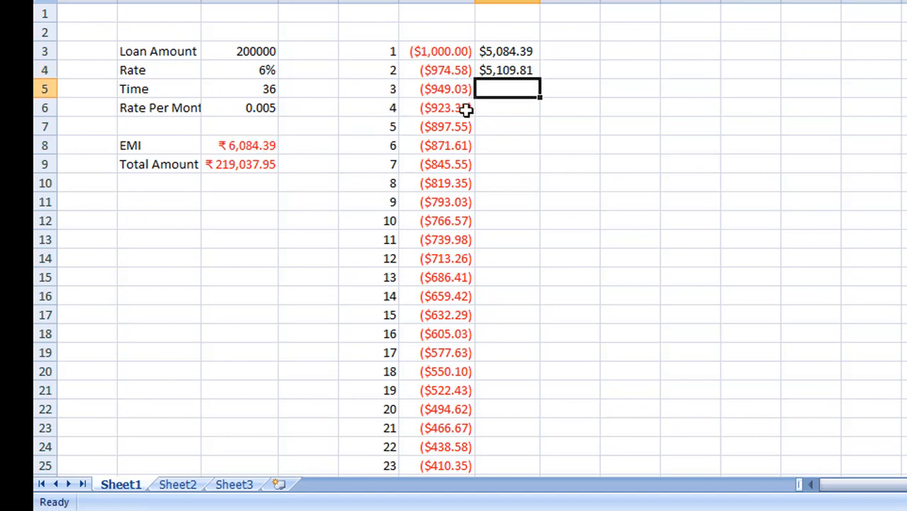
left_click(508, 70)
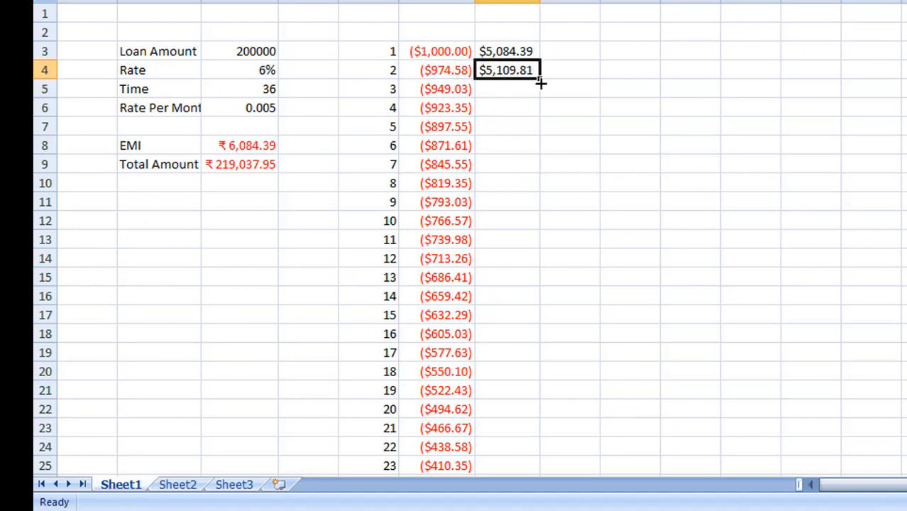
left_click_drag(541, 84, 522, 433)
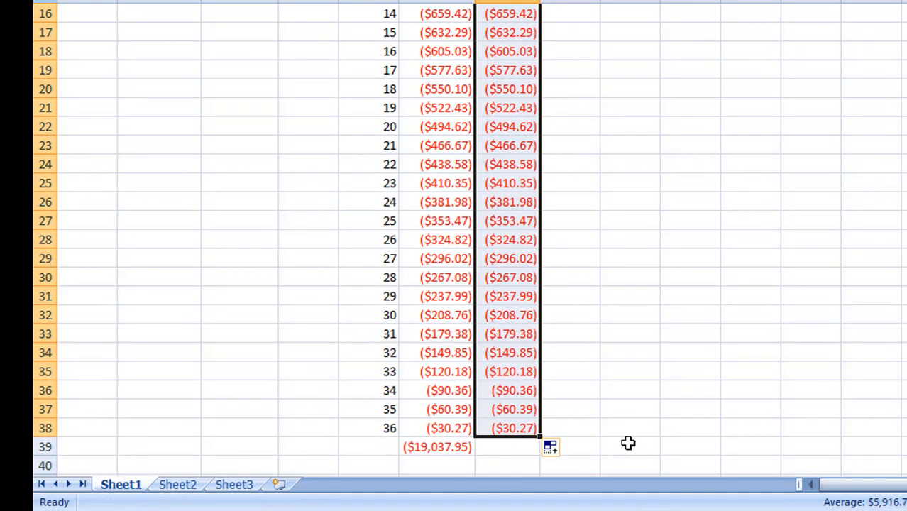
Auto-fit the width of column G to its contents.
scroll(627, 437, "up", 5)
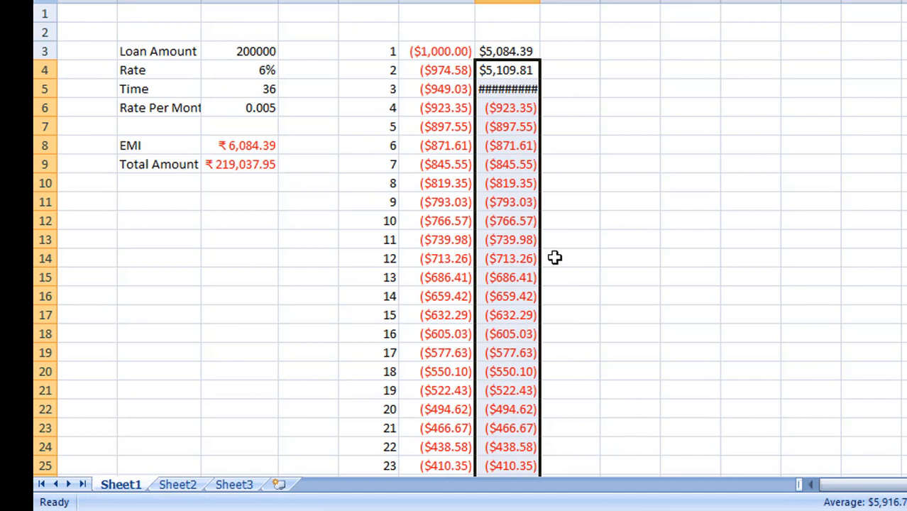
left_click(527, 91)
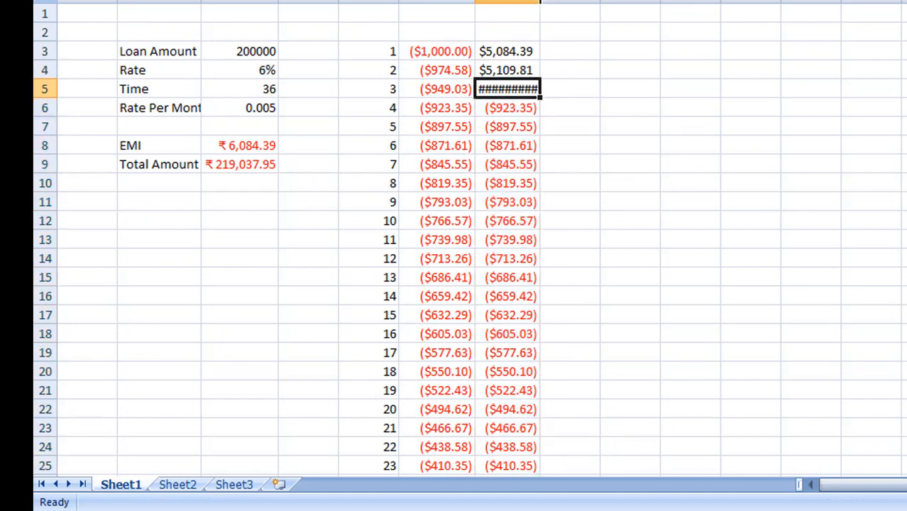
double_click(540, 2)
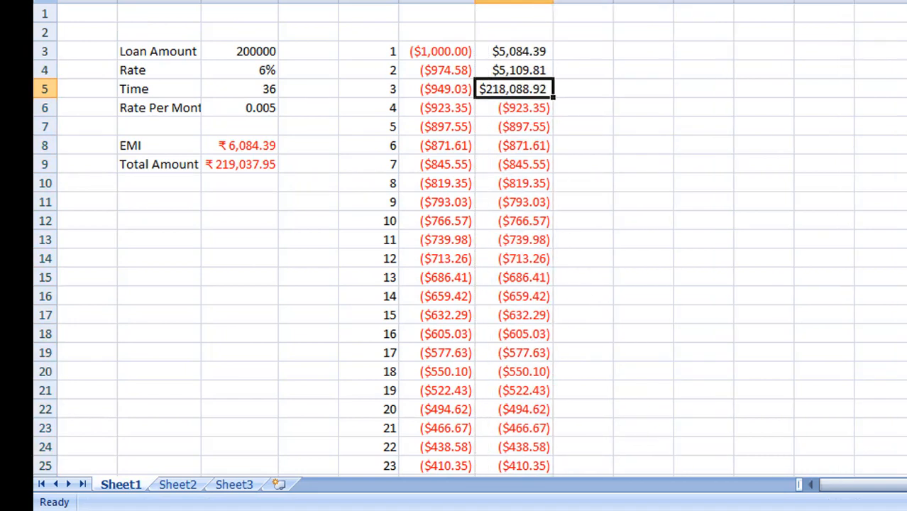
Clear the principal formulas from the range G4:G38.
left_click(526, 71)
left_click_drag(525, 71, 529, 505)
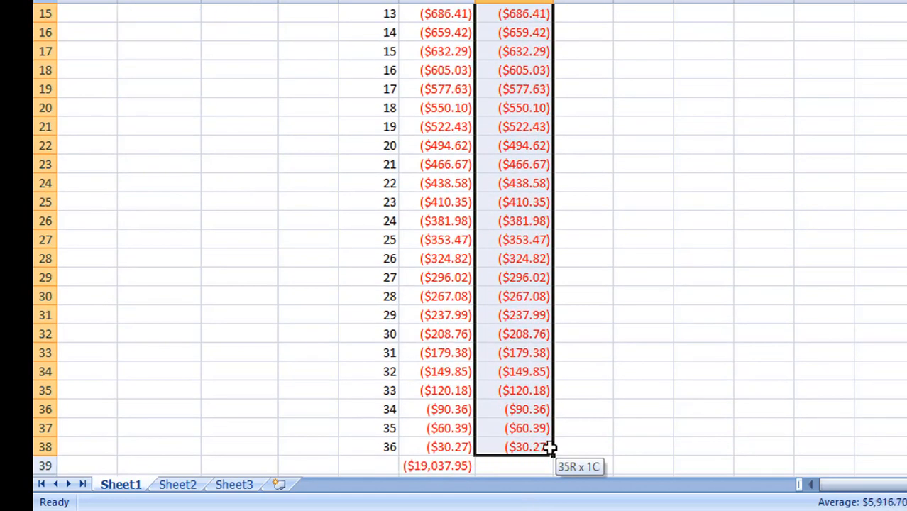
key("Delete")
Enter the second month's principal formula =F4-C8 in cell G4.
scroll(553, 362, "up", 5)
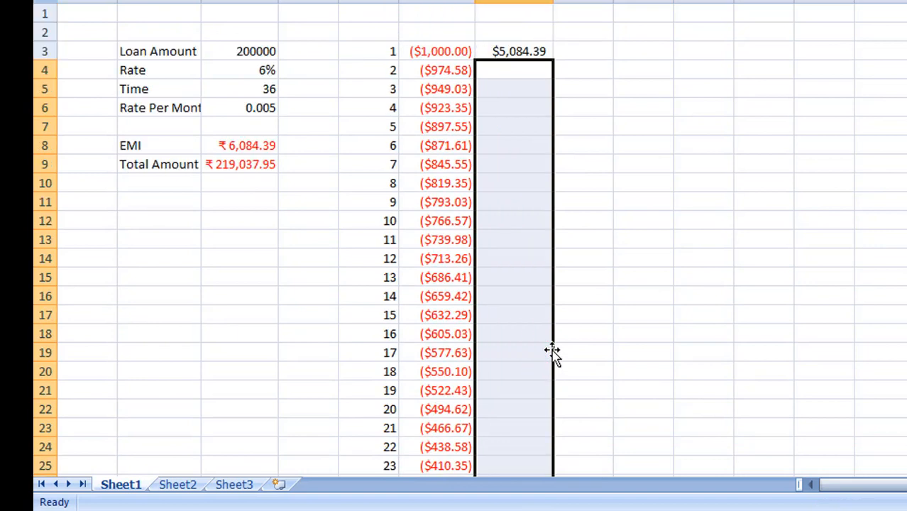
left_click(514, 71)
type("=")
left_click(443, 71)
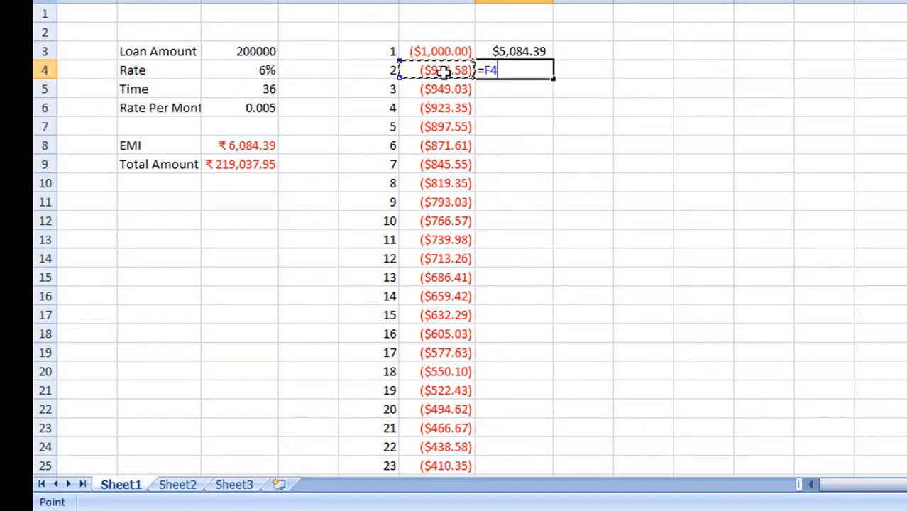
type("-")
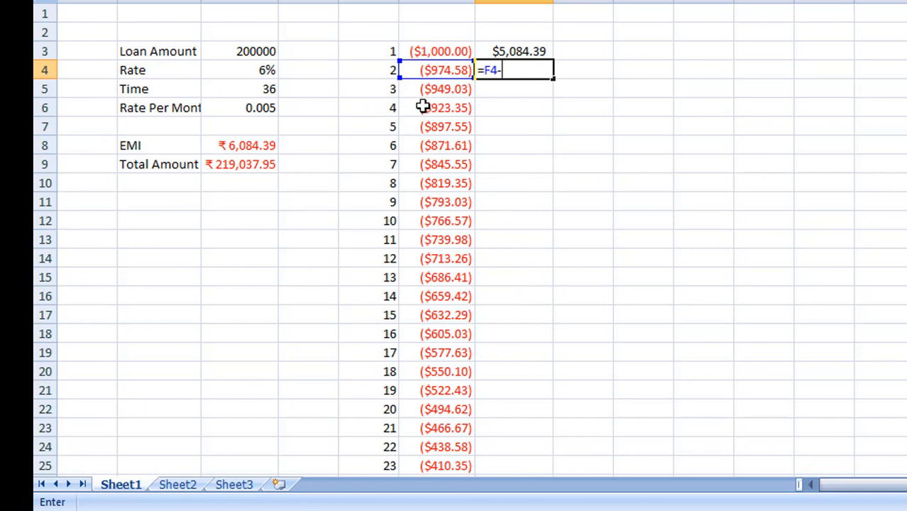
left_click(253, 147)
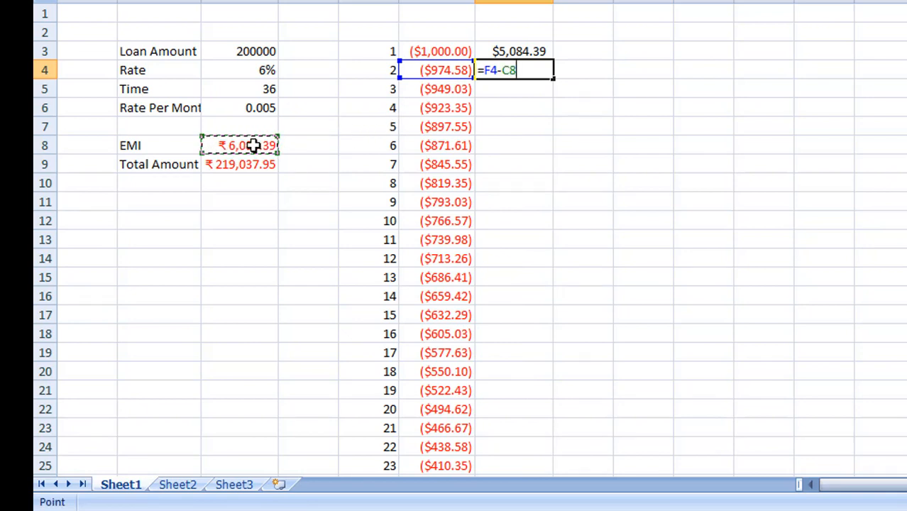
key("Return")
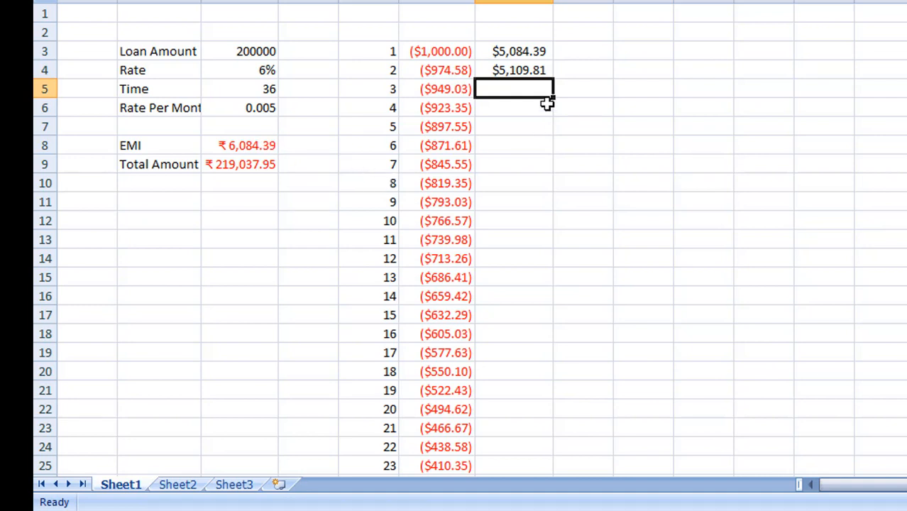
Calculate the third month's principal in G5 with =F5-$C$8, locking the EMI reference.
type("=")
left_click(438, 88)
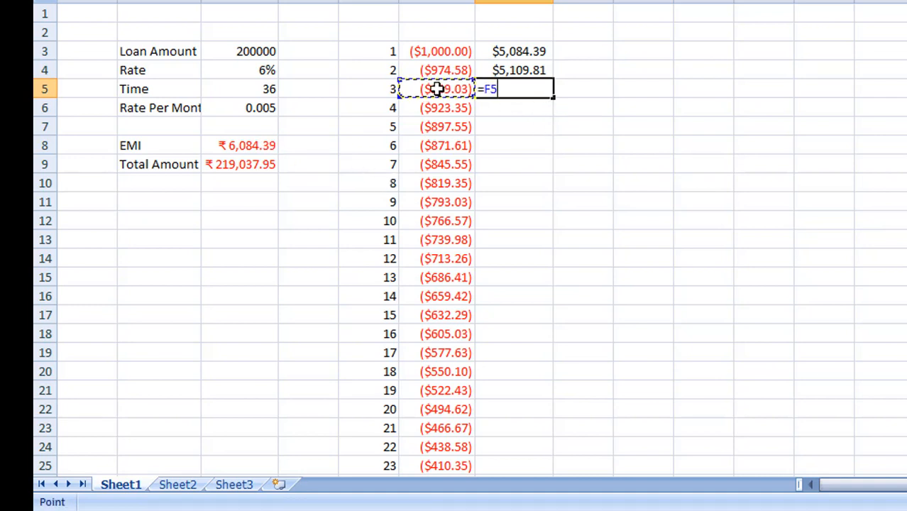
type("-")
left_click(256, 144)
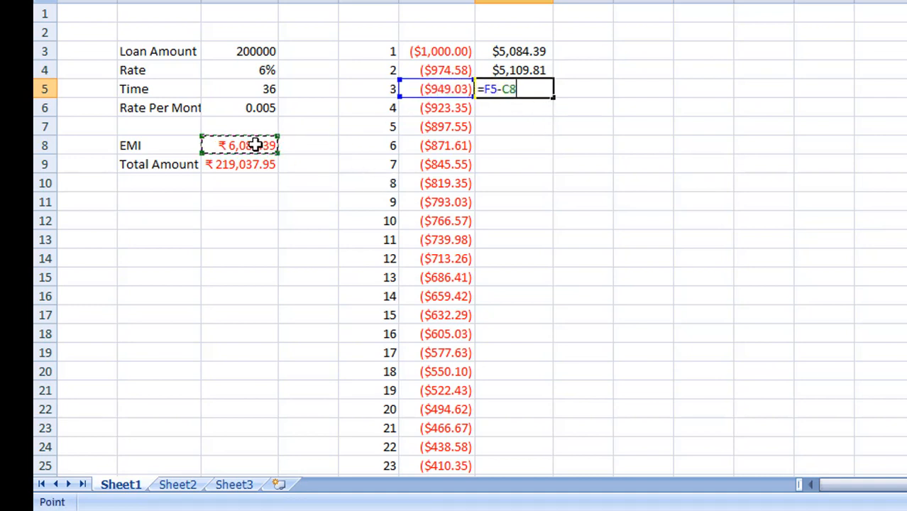
key("F4")
key("Return")
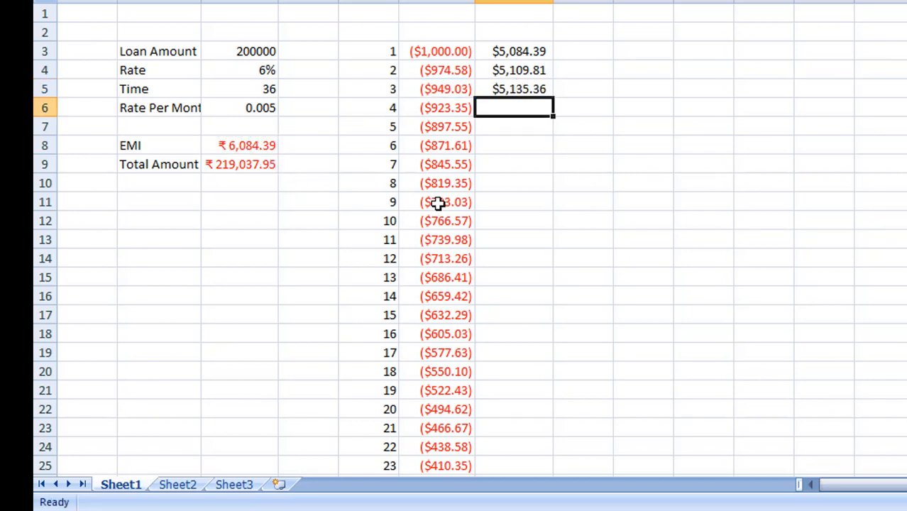
Copy the principal formula from G5 down column G through month 36 in row 38.
left_click(534, 93)
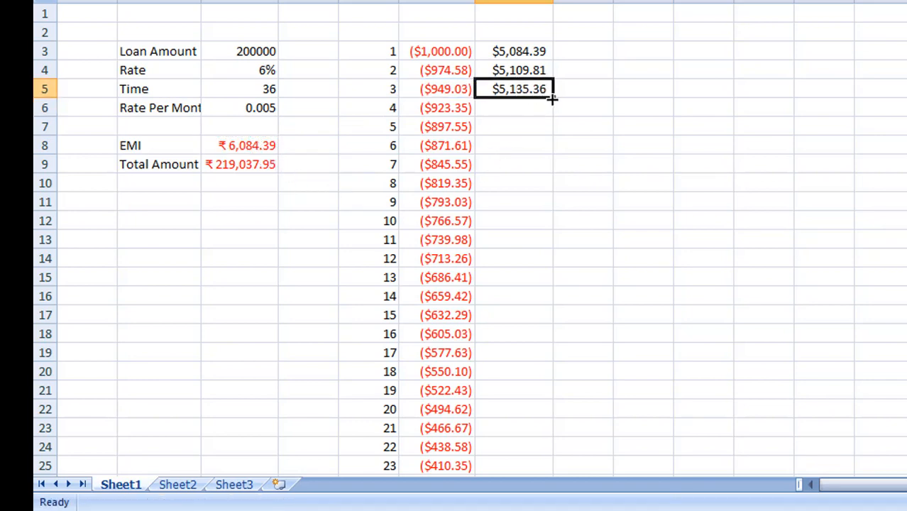
left_click_drag(553, 97, 527, 452)
scroll(620, 376, "up", 5)
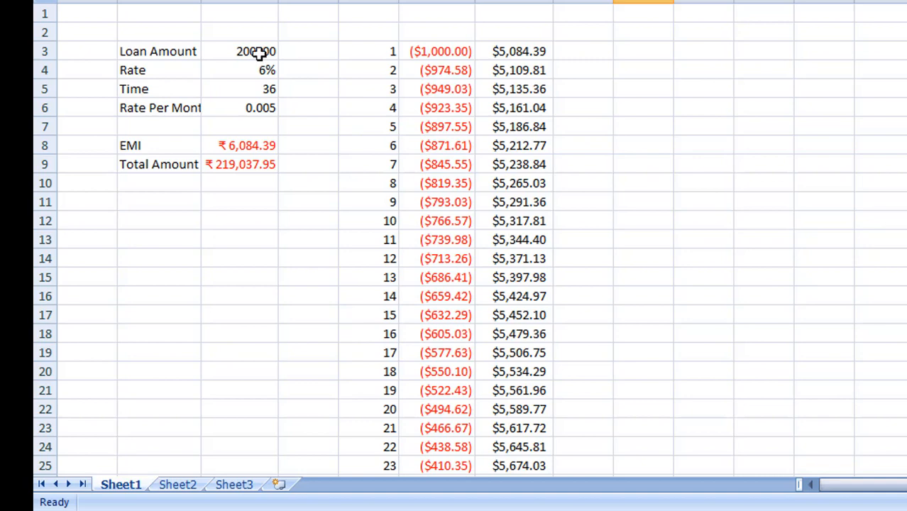
Total the monthly principal in cell G39 with a SUM of the range G3:G38.
scroll(515, 241, "down", 9)
left_click(514, 222)
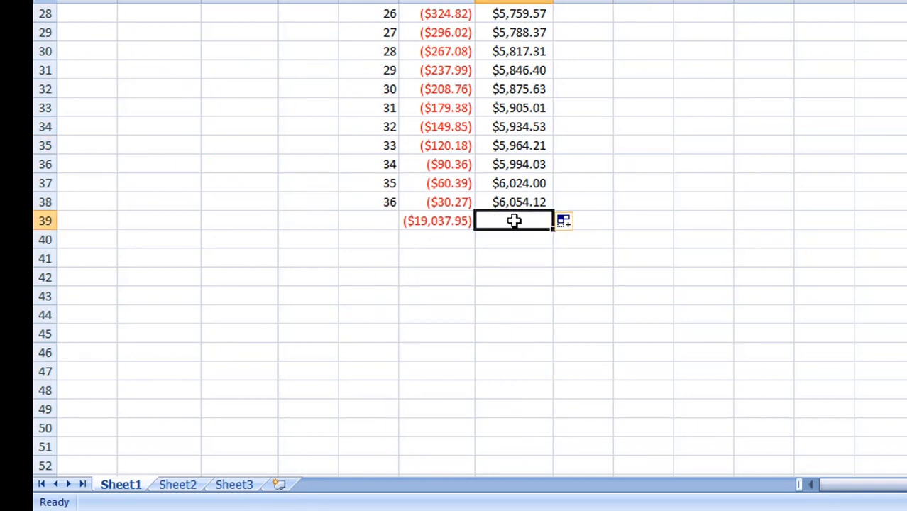
type("=sum")
key("Tab")
key("Up")
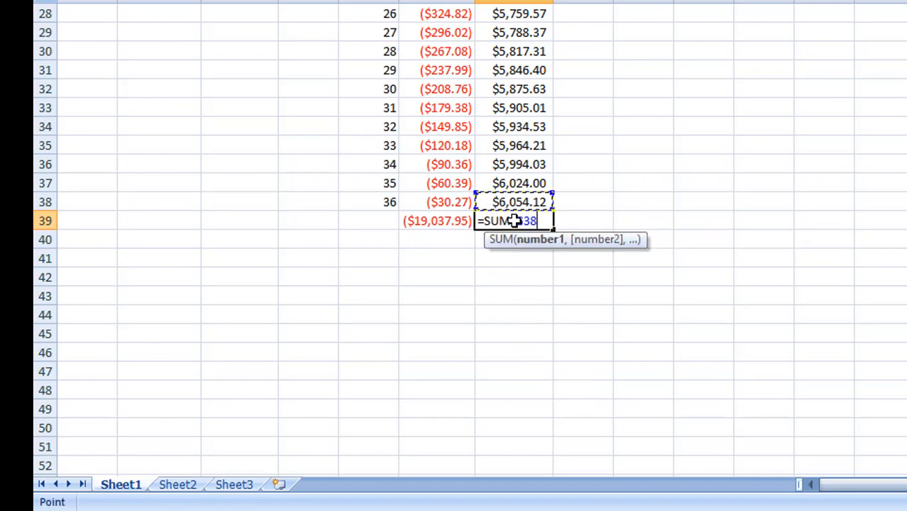
key("shift+Up")
key("shift+Up")
key("shift+Up")
key("shift+Up")
key("shift+Up")
key("shift+Up")
key("shift+Up")
key("shift+Up")
key("shift+Up")
key("shift+Up")
key("shift+Up")
key("shift+Up")
key("shift+Up")
key("shift+Up")
key("shift+Up")
key("shift+Up")
key("shift+Up")
key("shift+Up")
key("shift+Up")
key("shift+Up")
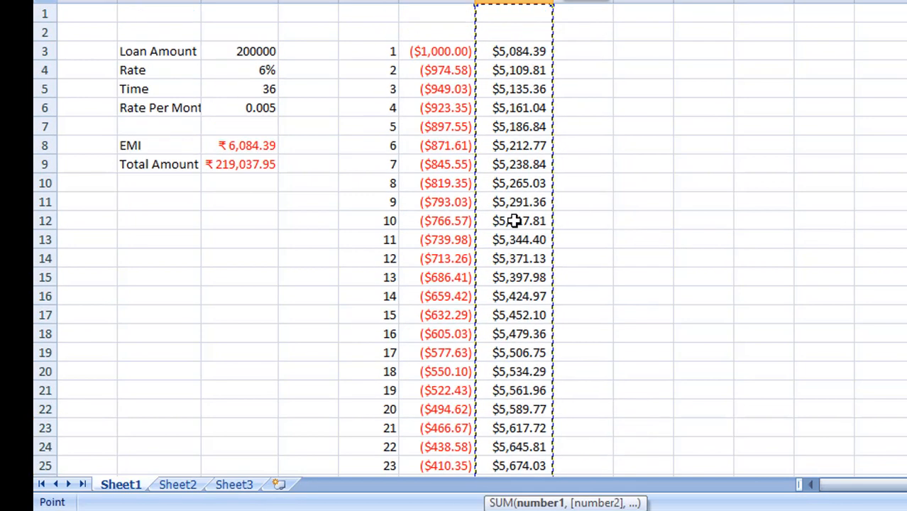
key("shift+Down")
key("shift+Down")
key("Return")
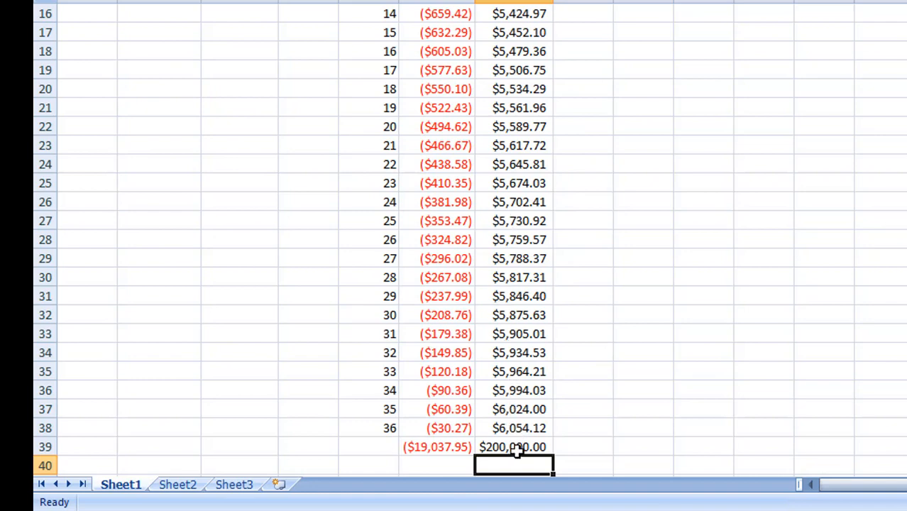
left_click(517, 450)
Format the range F3:G39 as currency with the ₹ English (India) symbol and red negative numbers without a minus sign.
scroll(440, 199, "up", 5)
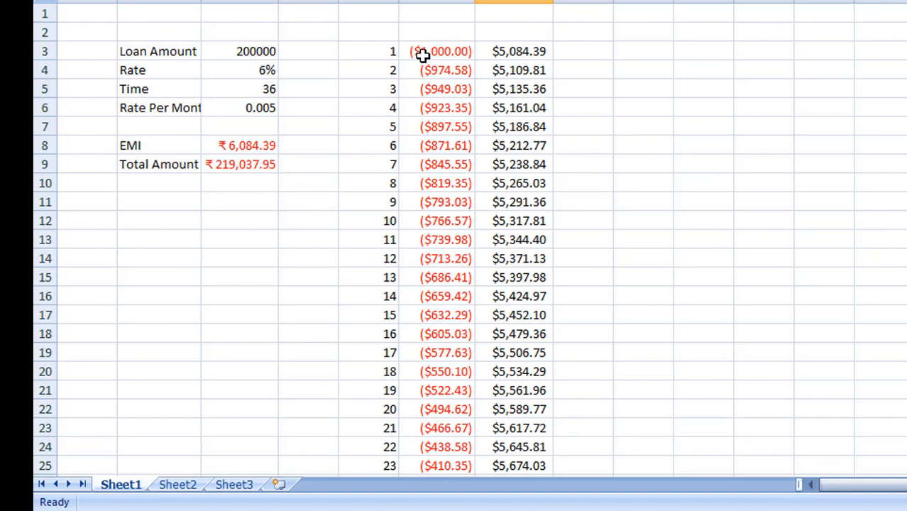
left_click_drag(422, 55, 493, 426)
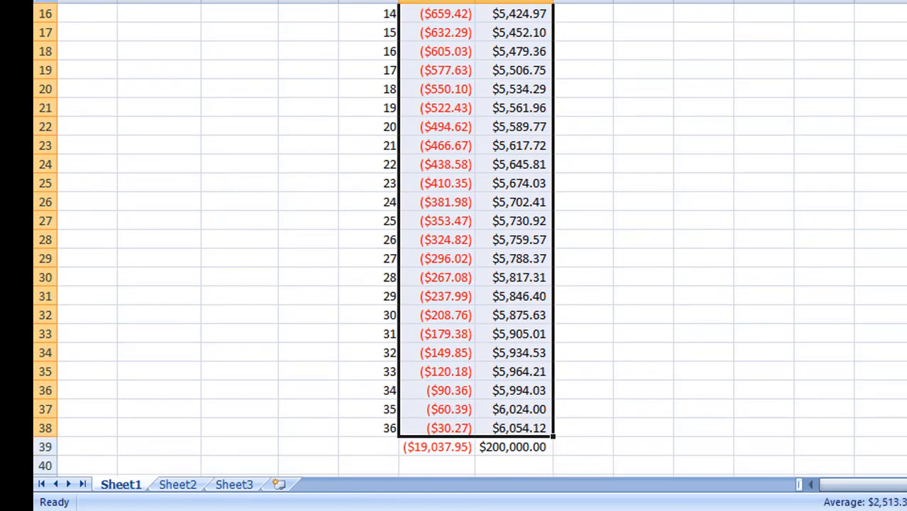
key("shift+Down")
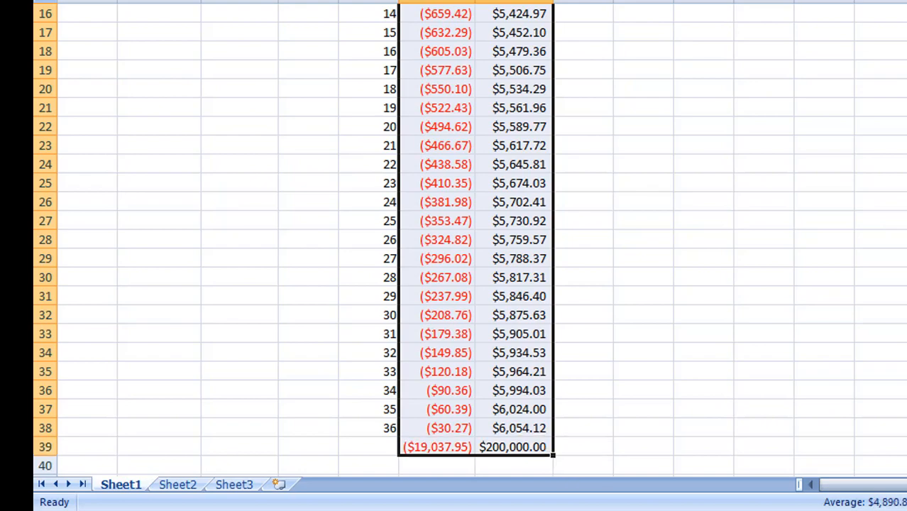
left_click(691, 7)
left_click(666, 445)
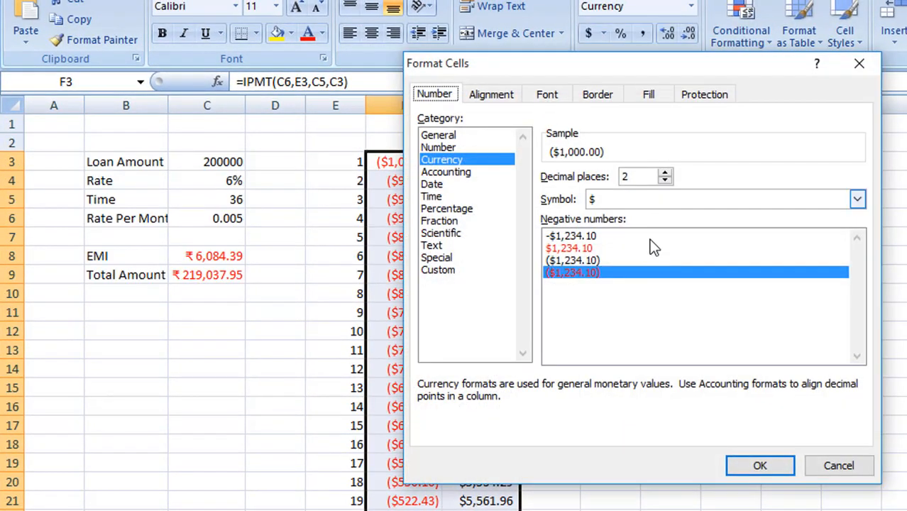
left_click(857, 199)
scroll(669, 248, "up", 3)
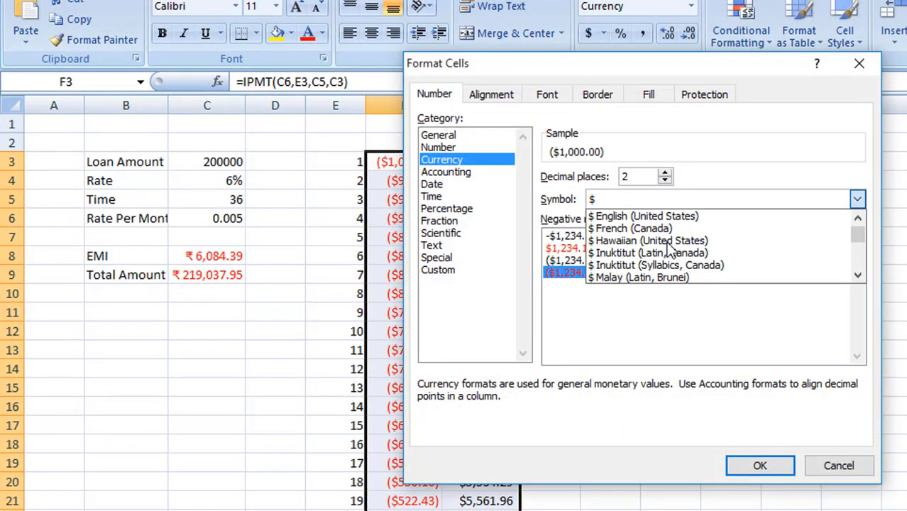
scroll(668, 248, "down", 15)
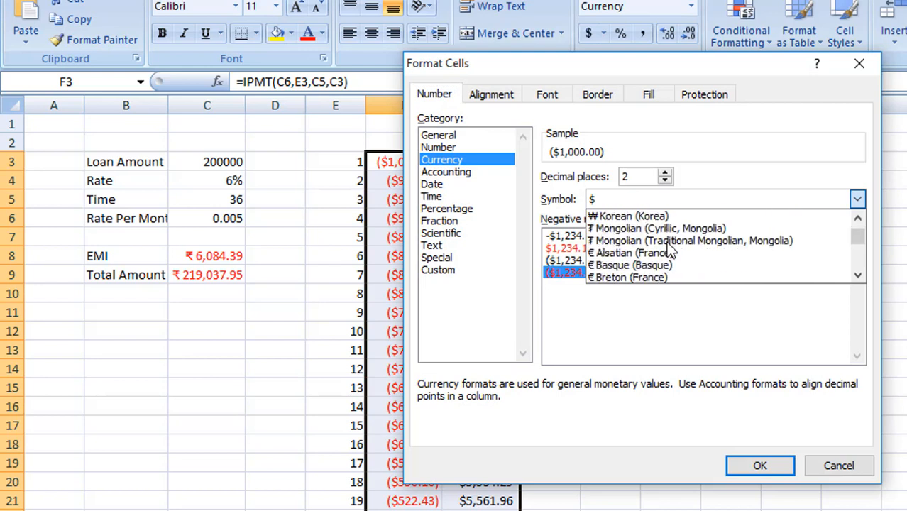
scroll(669, 248, "down", 13)
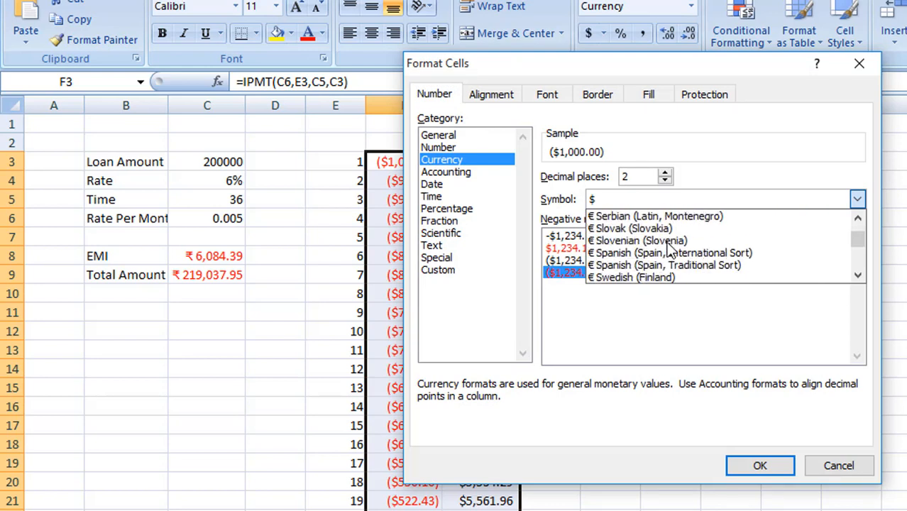
scroll(669, 248, "down", 8)
scroll(669, 248, "down", 4)
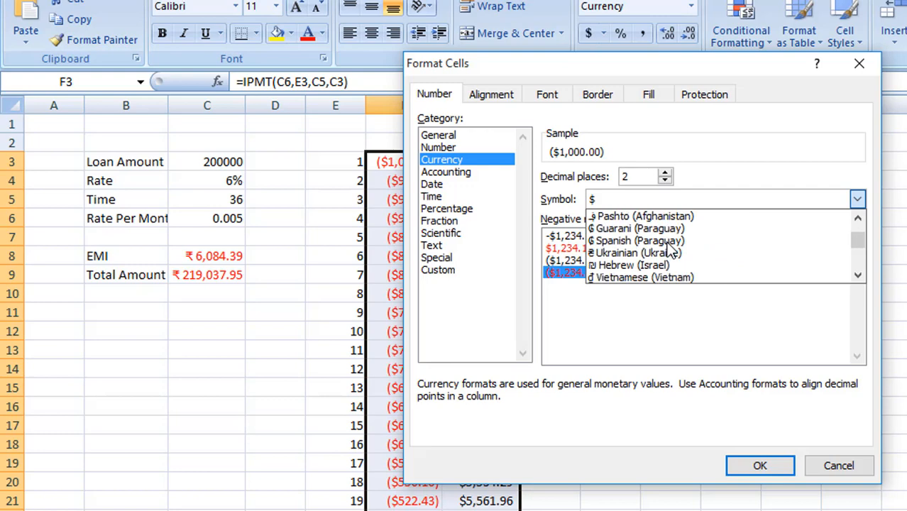
left_click(642, 278)
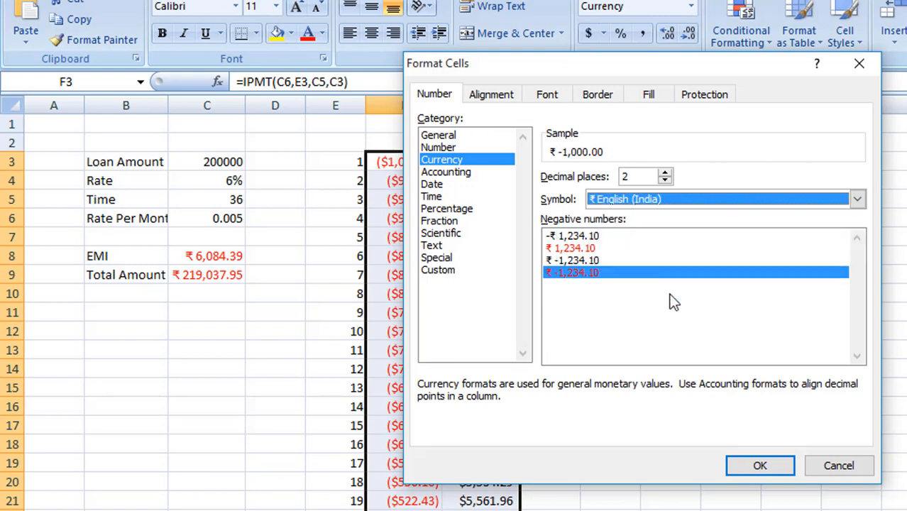
left_click(590, 249)
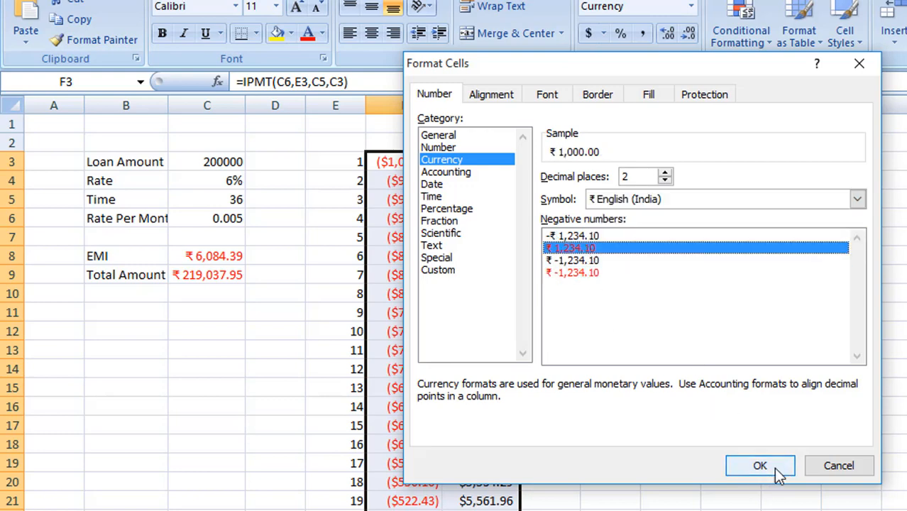
left_click(773, 468)
left_click(673, 196)
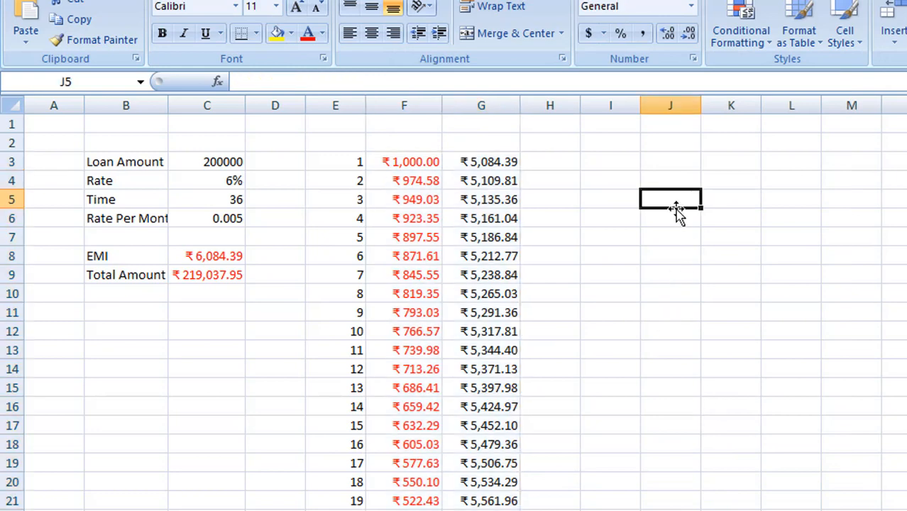
scroll(670, 292, "down", 5)
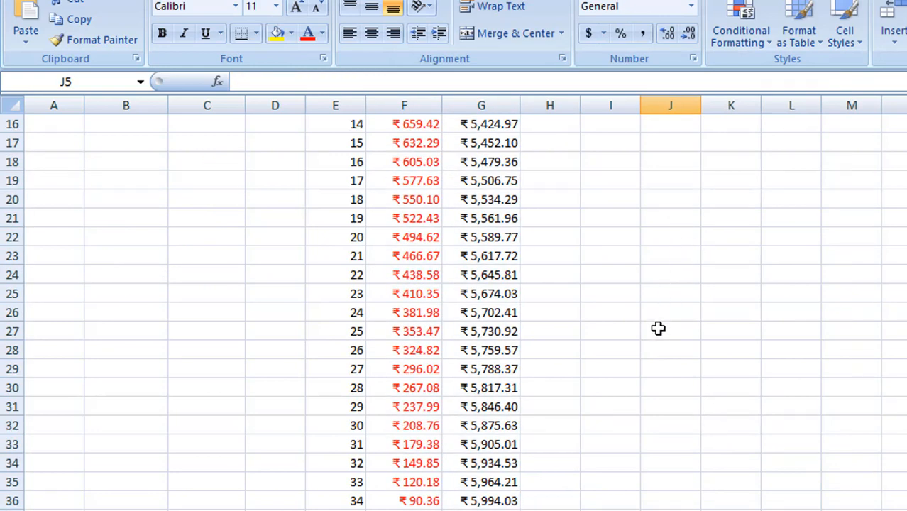
key("F10")
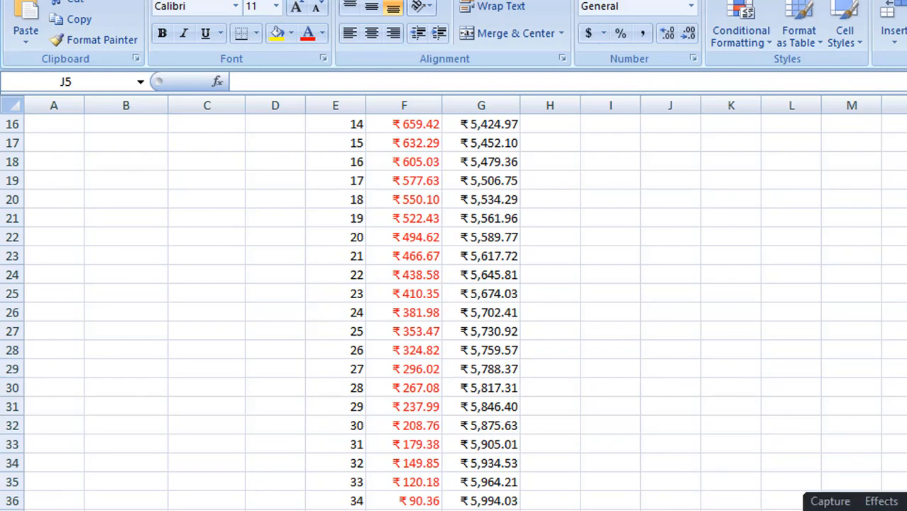